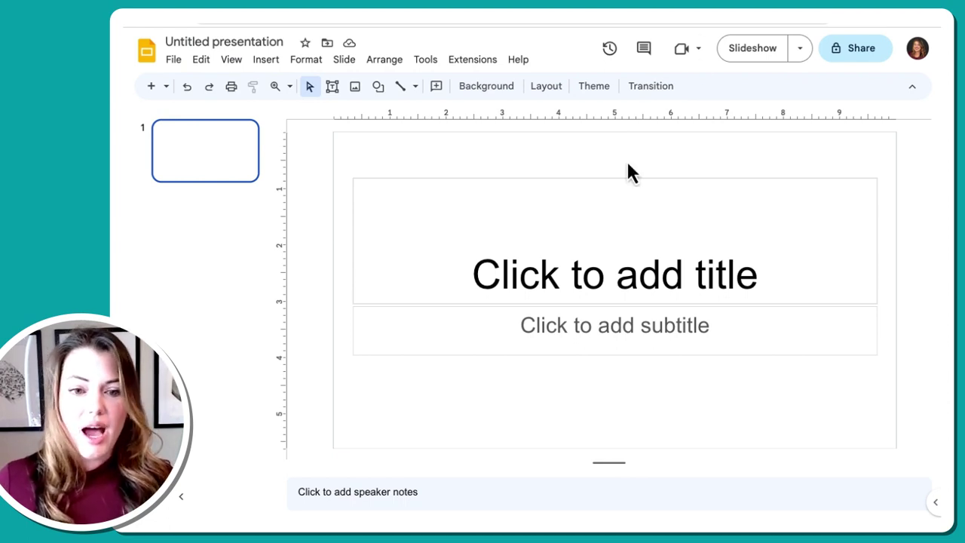
Step: Delete the title and subtitle placeholders from the slide and open the Stickity for Slides add-on
left_click_drag(668, 153, 579, 374)
key("Delete")
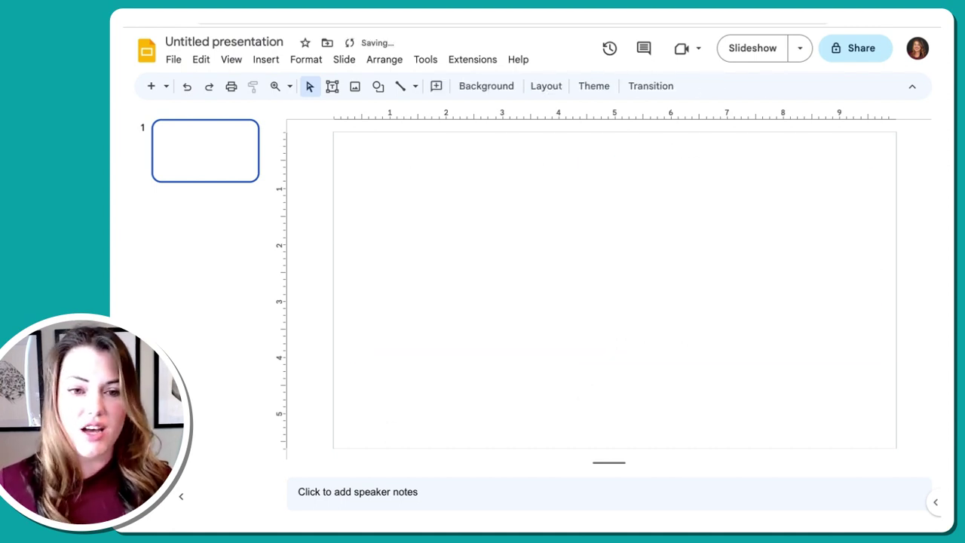
left_click(479, 61)
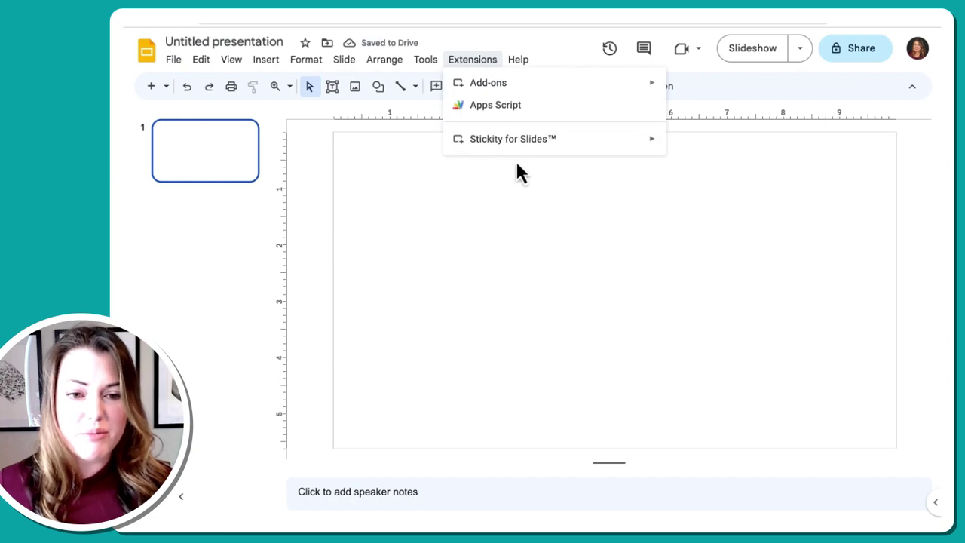
mouse_move(520, 144)
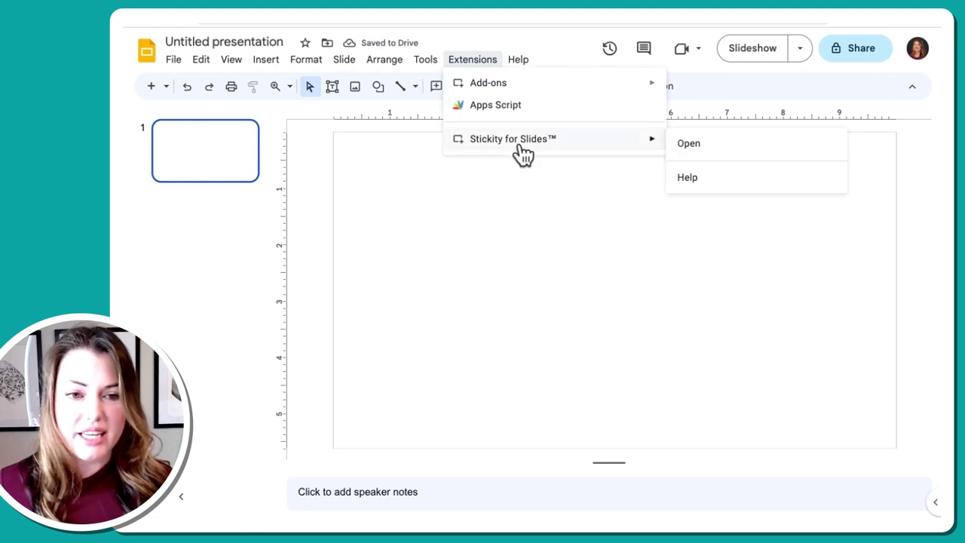
left_click(716, 145)
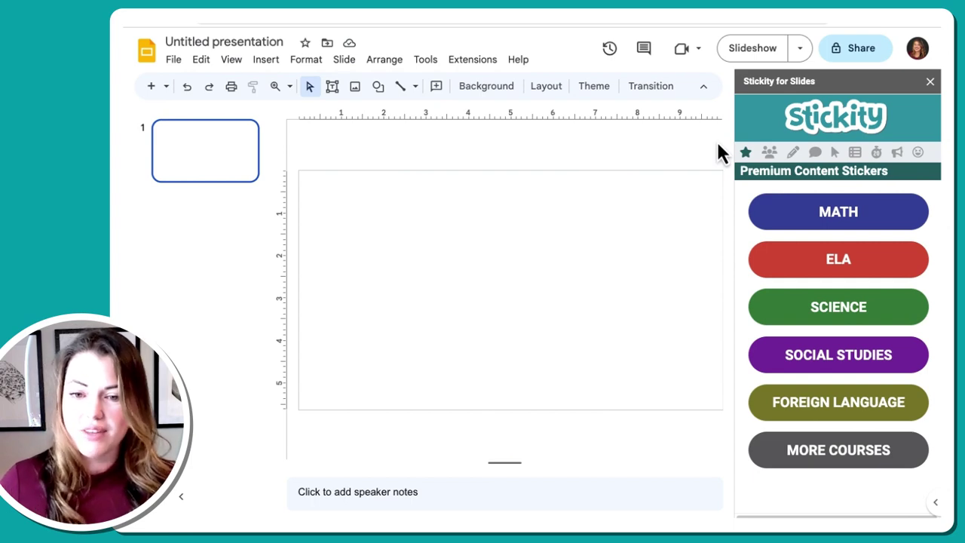
Step: Set the slide background to a solid medium blue and collapse the slide thumbnail strip
left_click(491, 90)
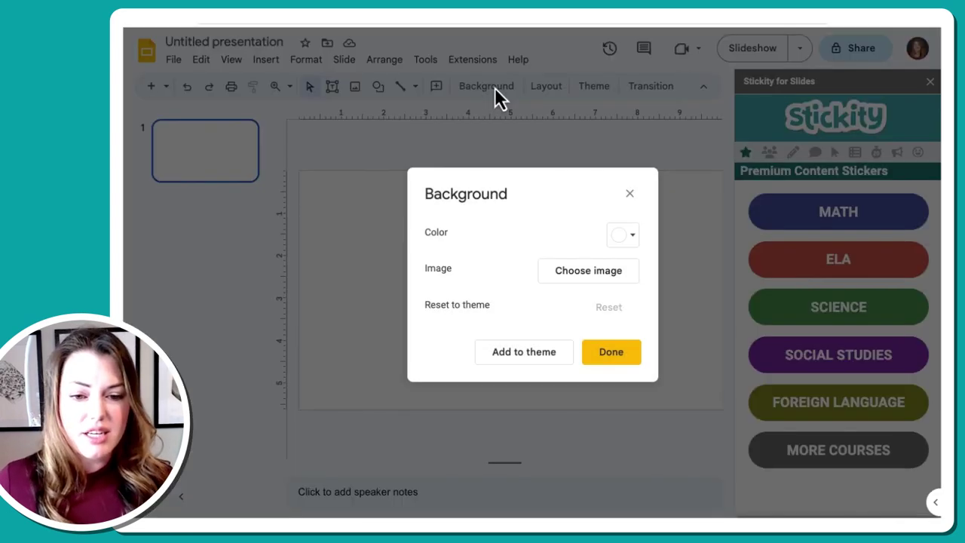
left_click(622, 235)
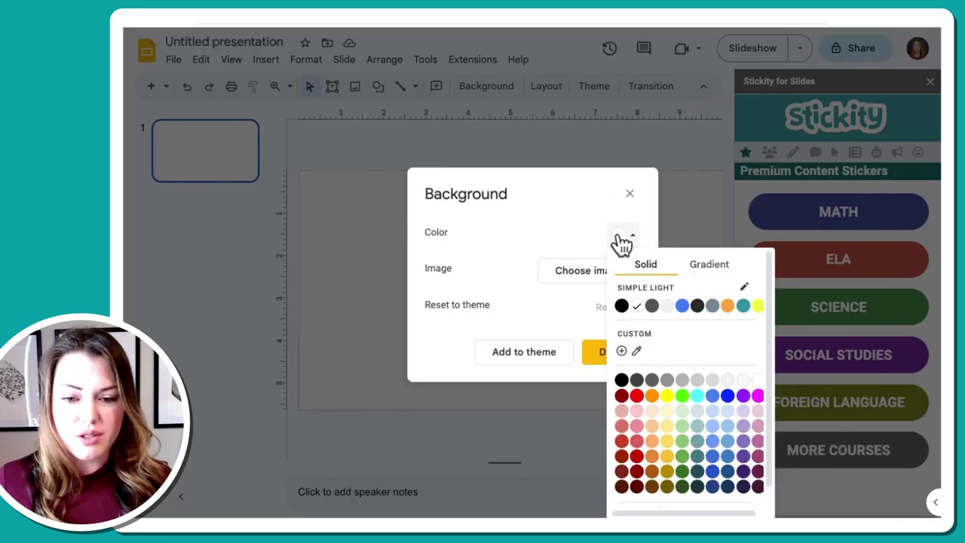
left_click(712, 460)
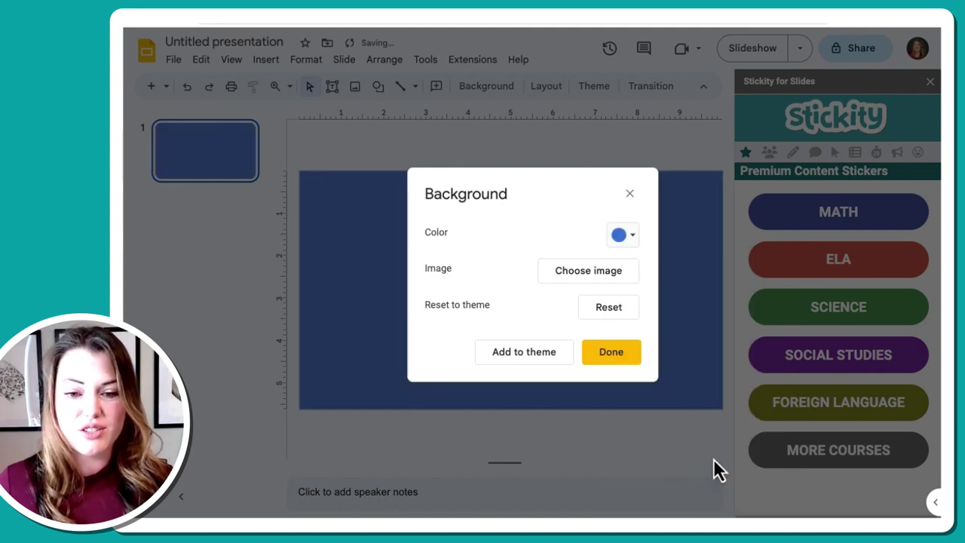
left_click(630, 358)
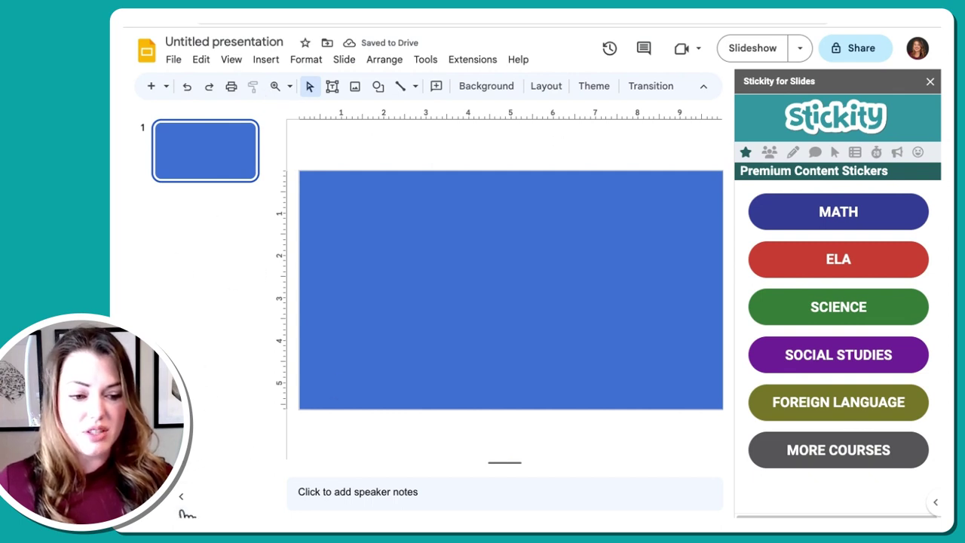
left_click(182, 499)
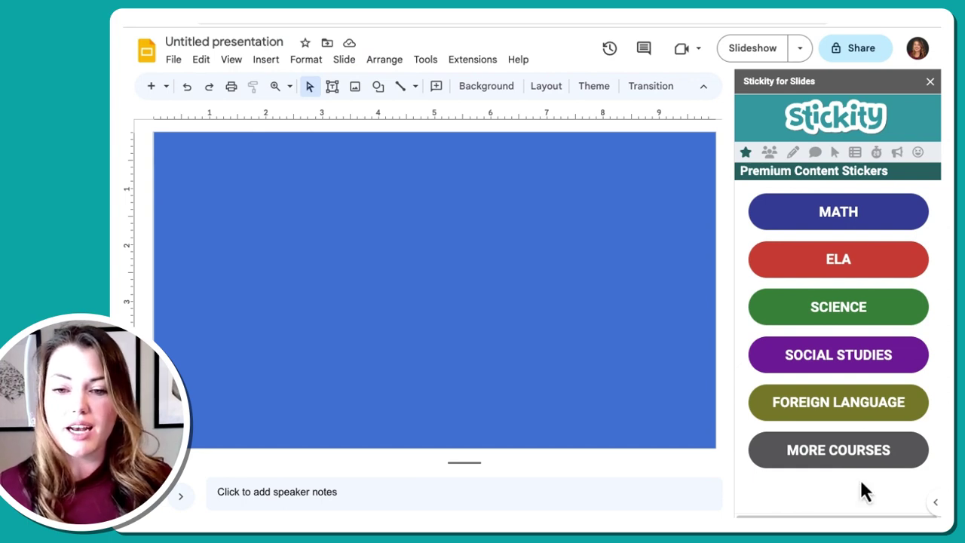
Step: Insert the Silent, Independent, In Our Seats and Laptop stickers from Stickity's Expectations category onto the slide
left_click(769, 152)
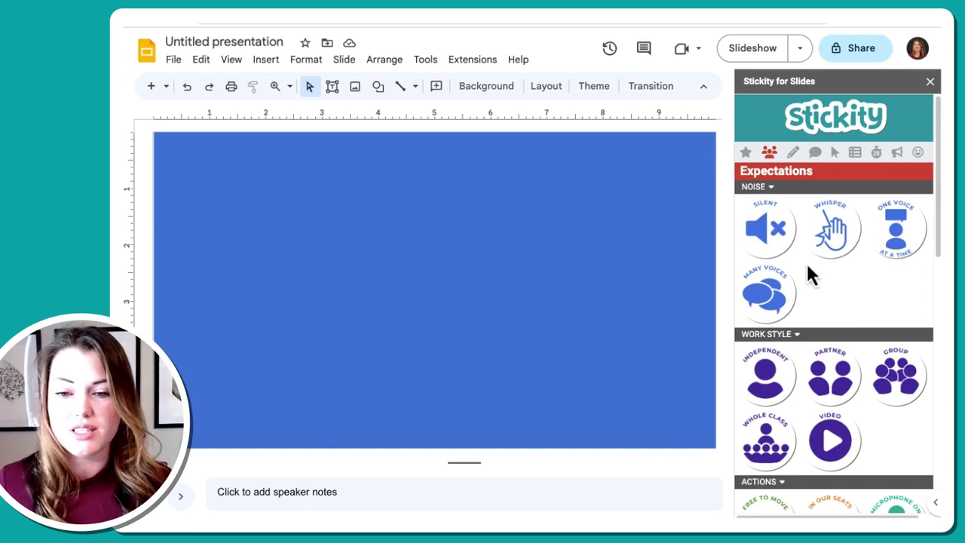
scroll(802, 341, "down", 1)
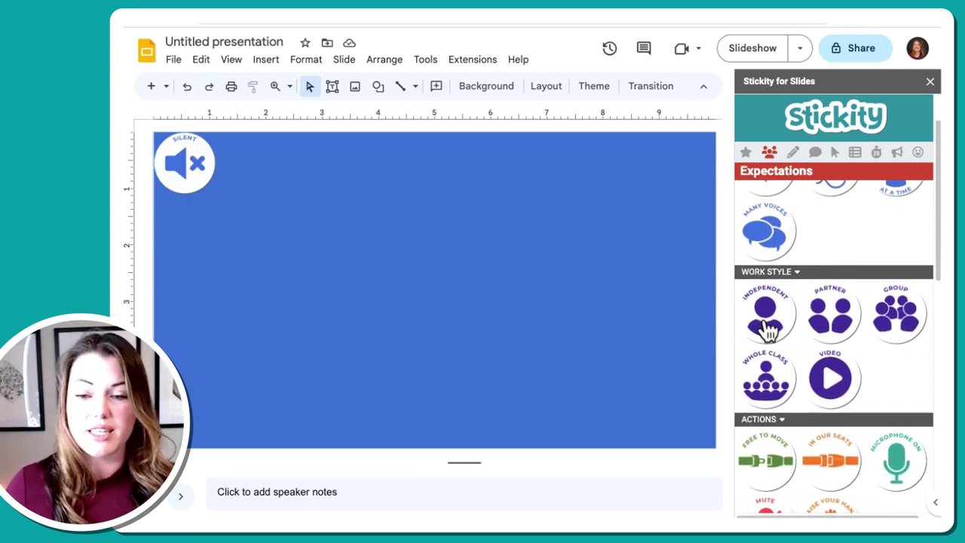
scroll(767, 330, "down", 3)
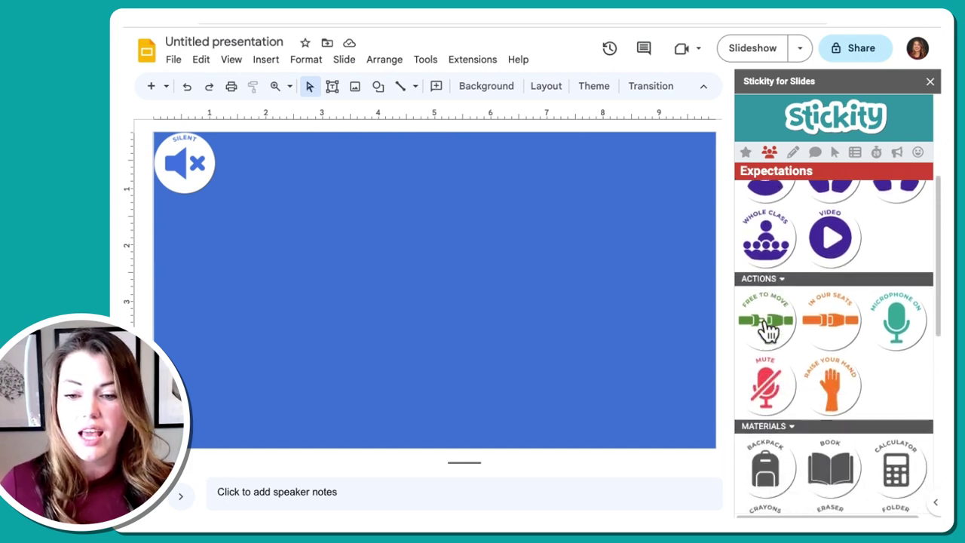
left_click(841, 320)
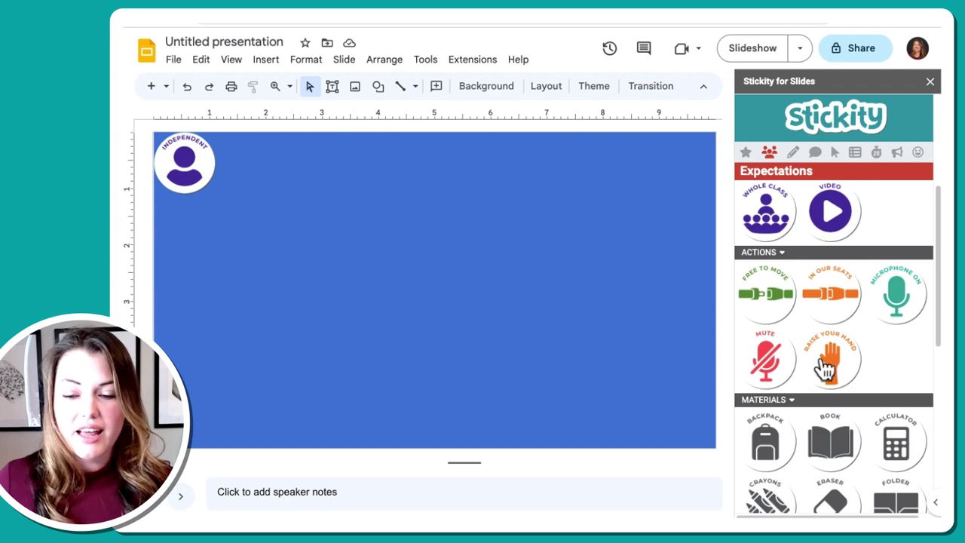
scroll(822, 369, "down", 3)
scroll(818, 383, "down", 2)
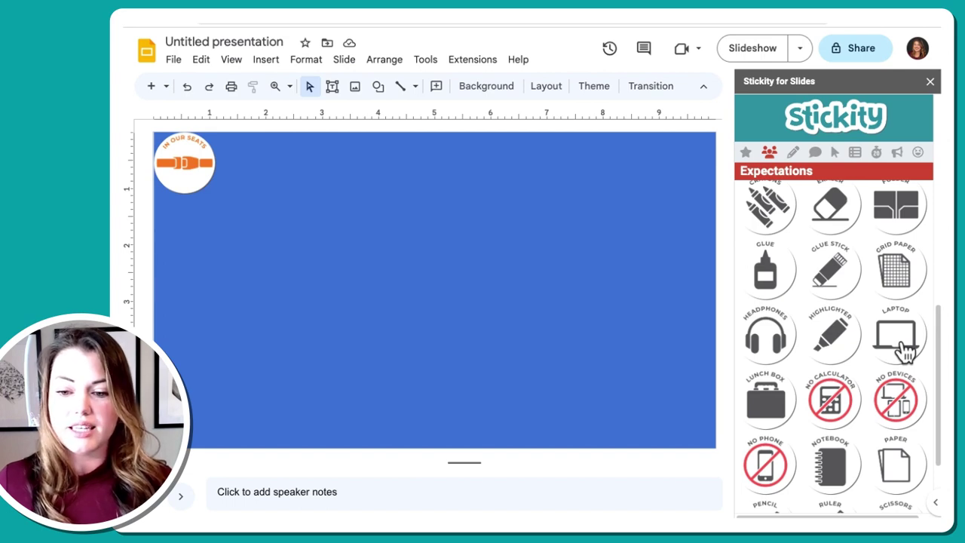
scroll(777, 457, "down", 1)
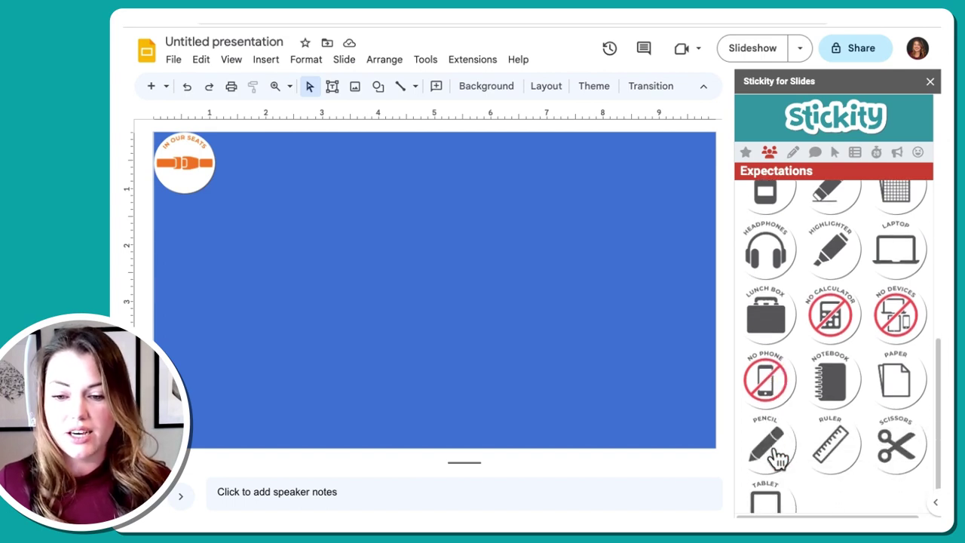
scroll(809, 394, "down", 1)
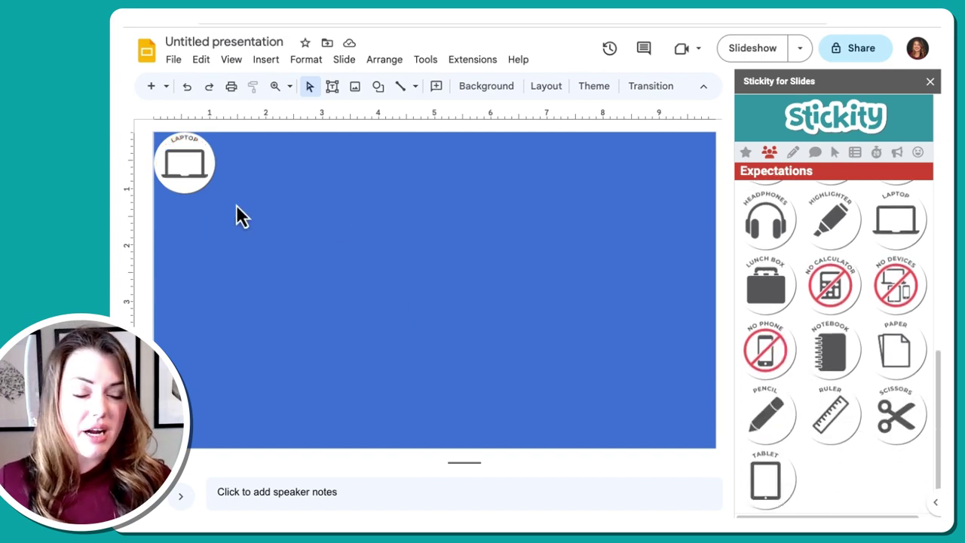
Step: Spread the stacked stickers into a column ordered Silent, Independent, In Our Seats, Laptop, and shift it slightly inward from the slide's corner
left_click_drag(189, 154, 190, 222)
left_click(192, 171, "shift")
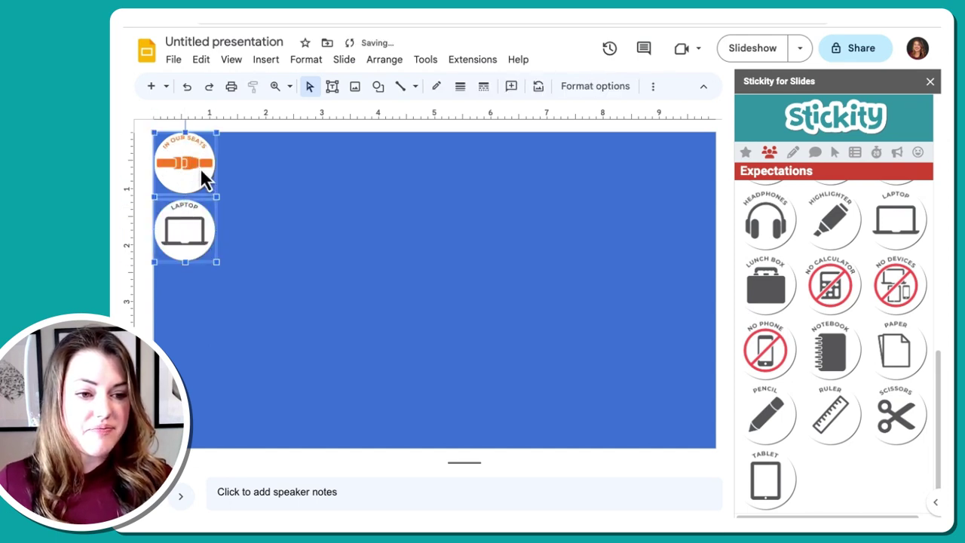
left_click_drag(199, 167, 194, 231)
left_click(195, 164, "shift")
left_click(190, 163, "shift")
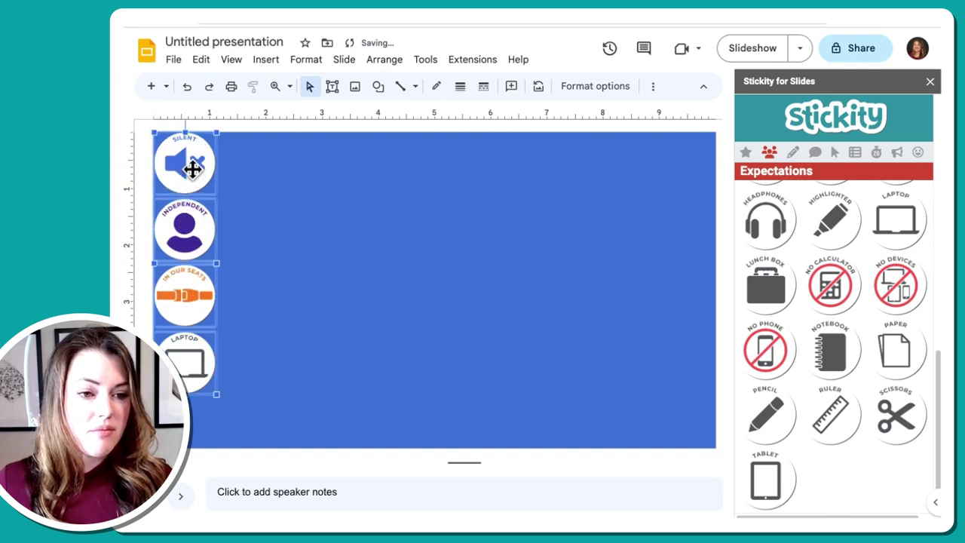
left_click_drag(190, 163, 206, 179)
left_click(258, 184)
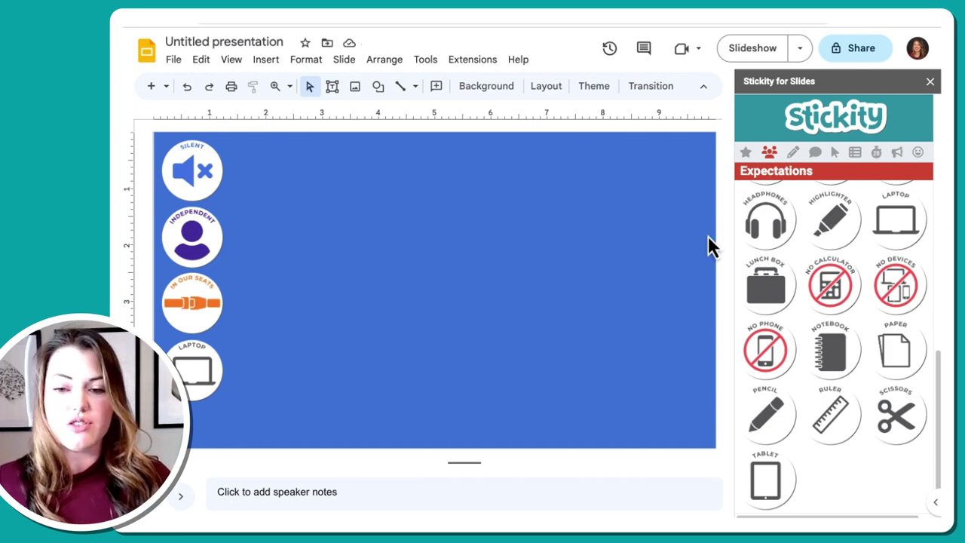
Step: Draw a rounded rectangle about 2.1 by 1.3 inches on the slide, beside the Silent sticker
scroll(765, 319, "up", 10)
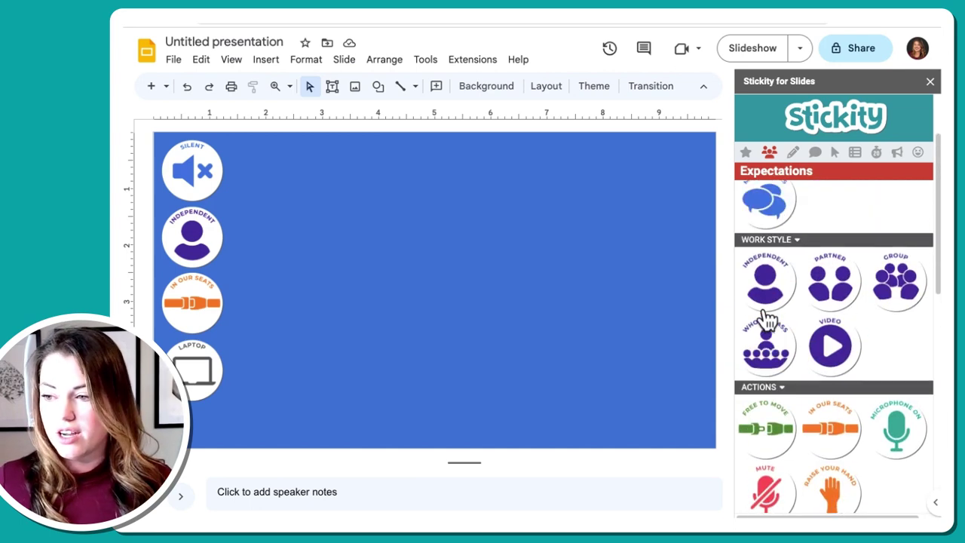
scroll(766, 319, "up", 2)
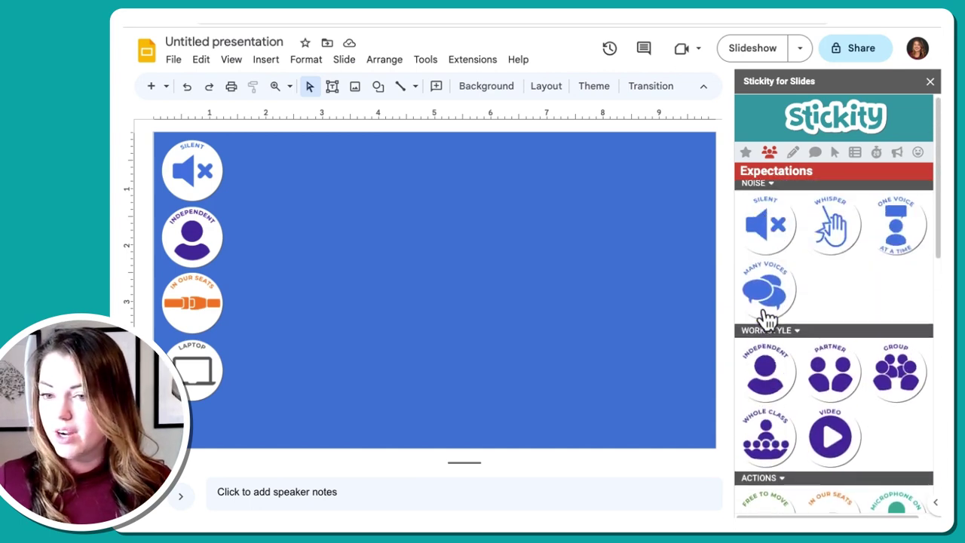
left_click(378, 87)
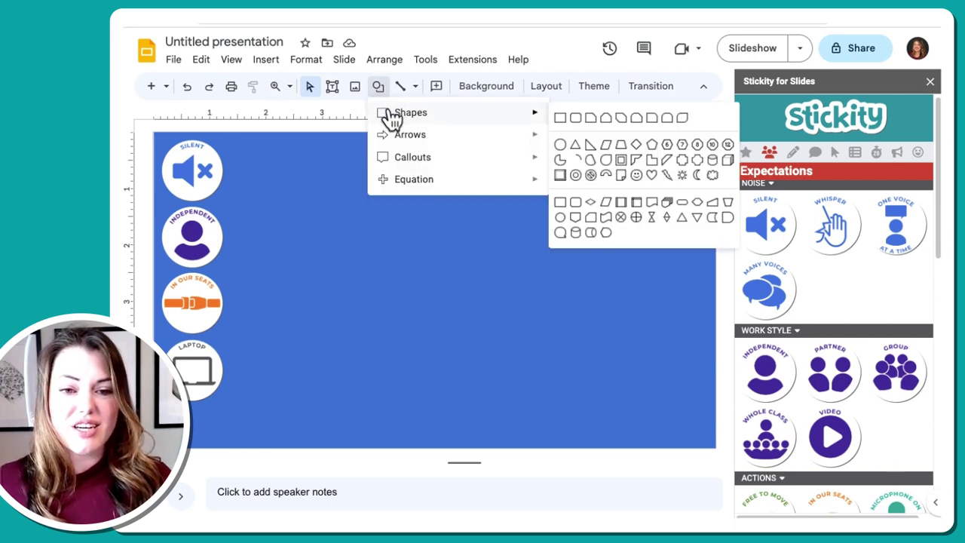
mouse_move(520, 119)
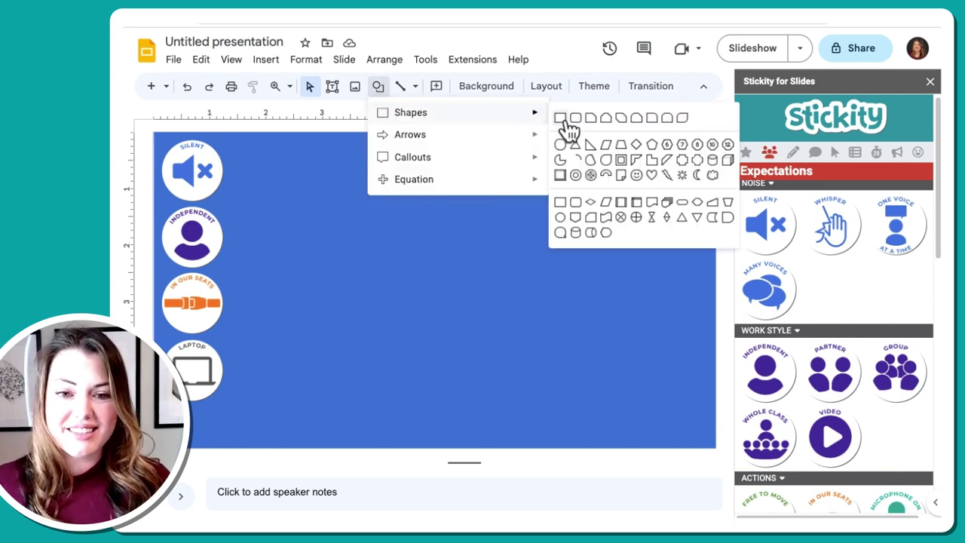
left_click(576, 120)
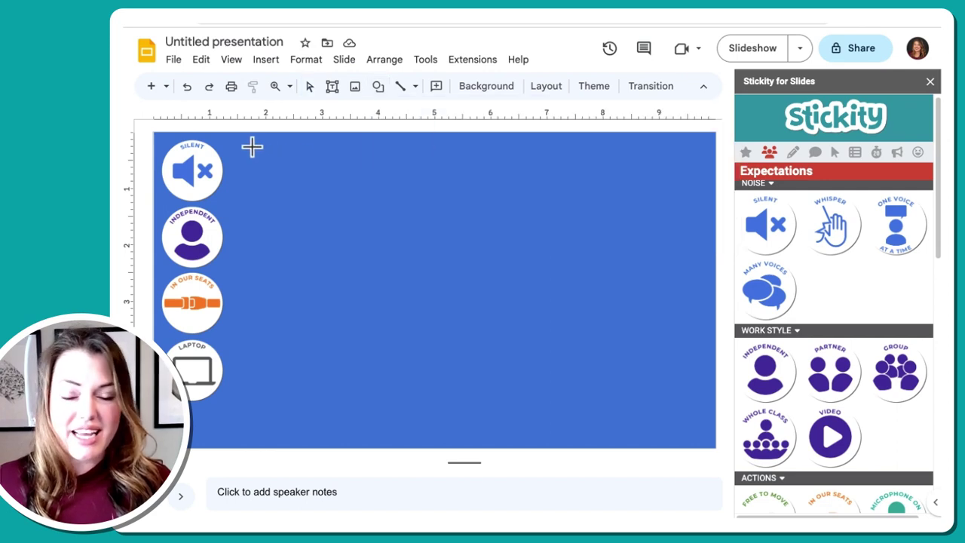
mouse_move(240, 147)
left_mouse_down()
mouse_move(334, 189)
mouse_move(361, 209)
mouse_move(357, 221)
left_mouse_up()
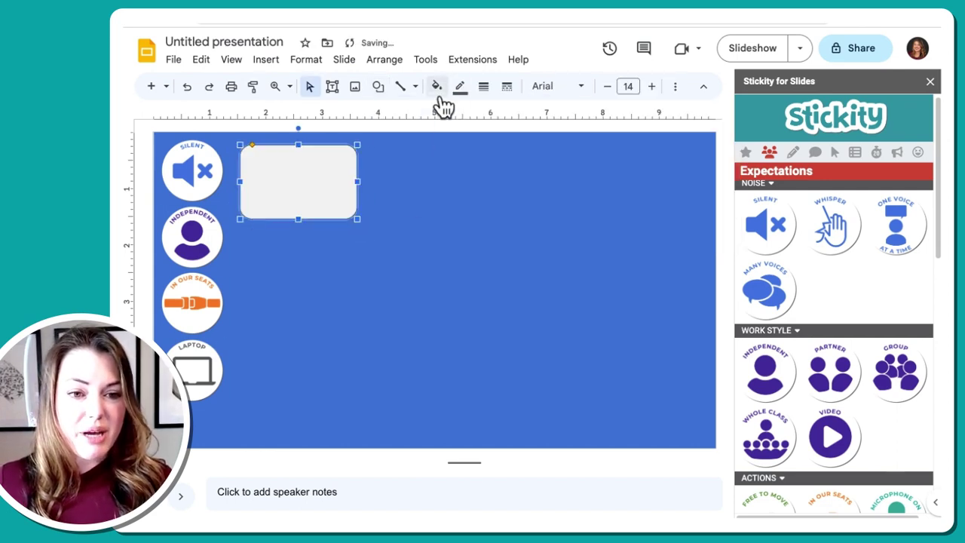
Step: Fill the rounded rectangle with black, make its border transparent, and nudge it closer to the Silent sticker and the slide's upper edge
left_click(437, 86)
left_click(442, 156)
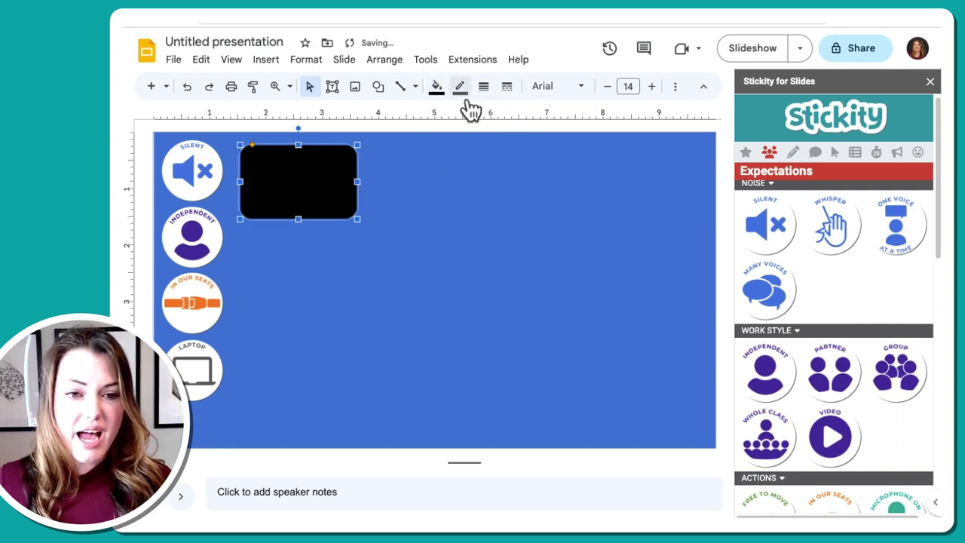
left_click(460, 86)
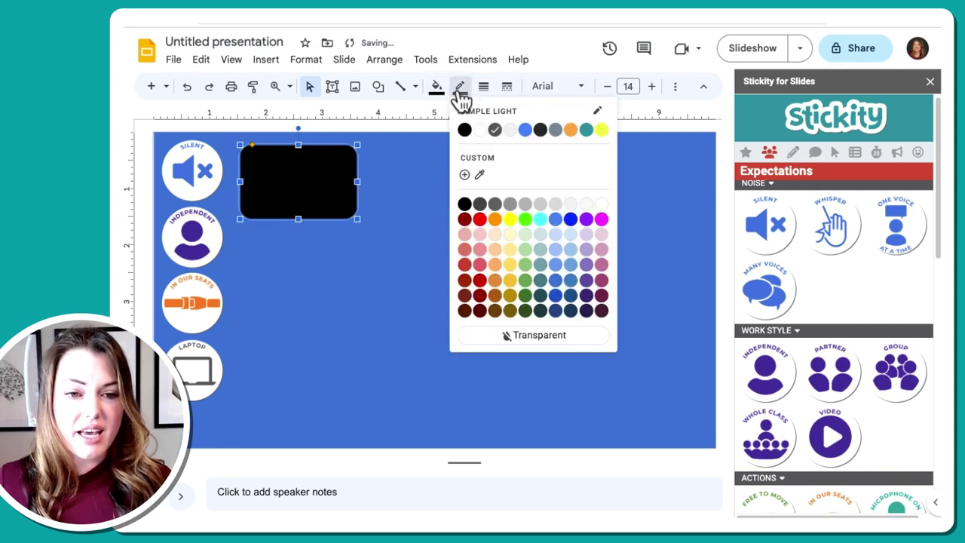
left_click(501, 340)
left_click(409, 160)
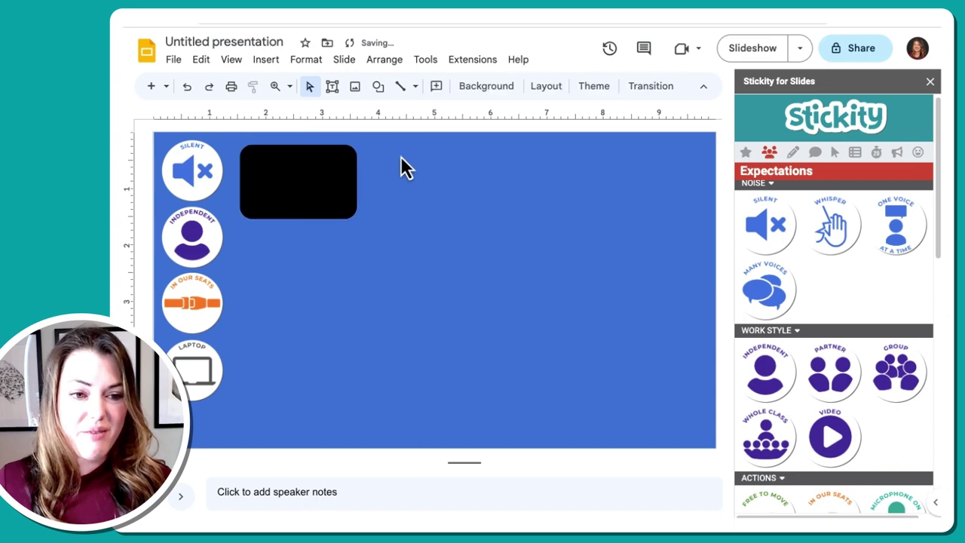
left_click(324, 193)
left_click_drag(321, 192, 319, 187)
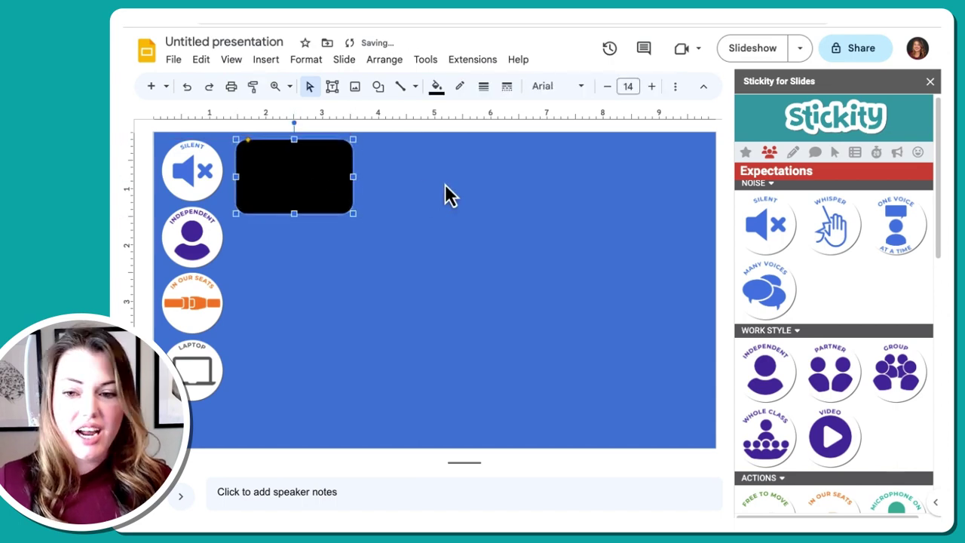
Step: Insert the 7 minutes video timer from Stickity's Timers category onto the slide
left_click(877, 153)
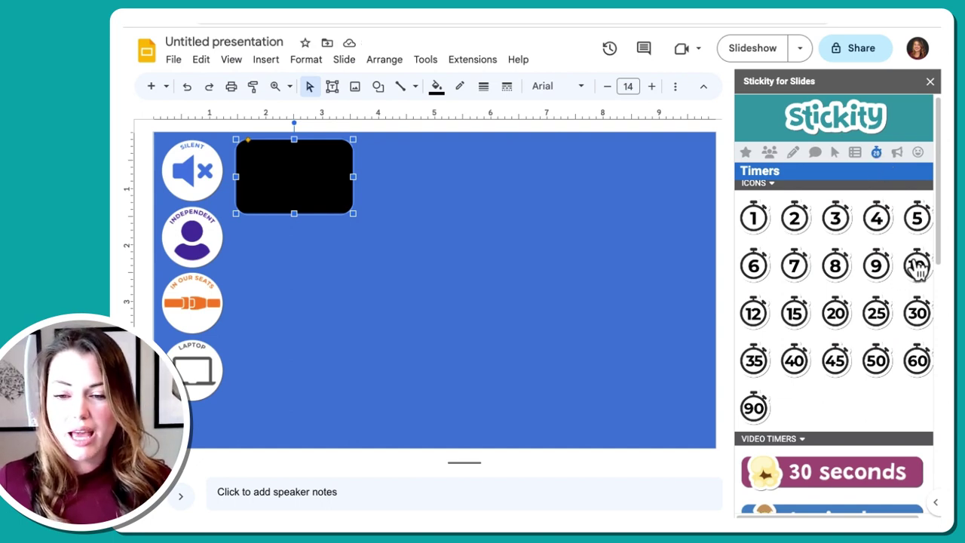
scroll(876, 388, "down", 3)
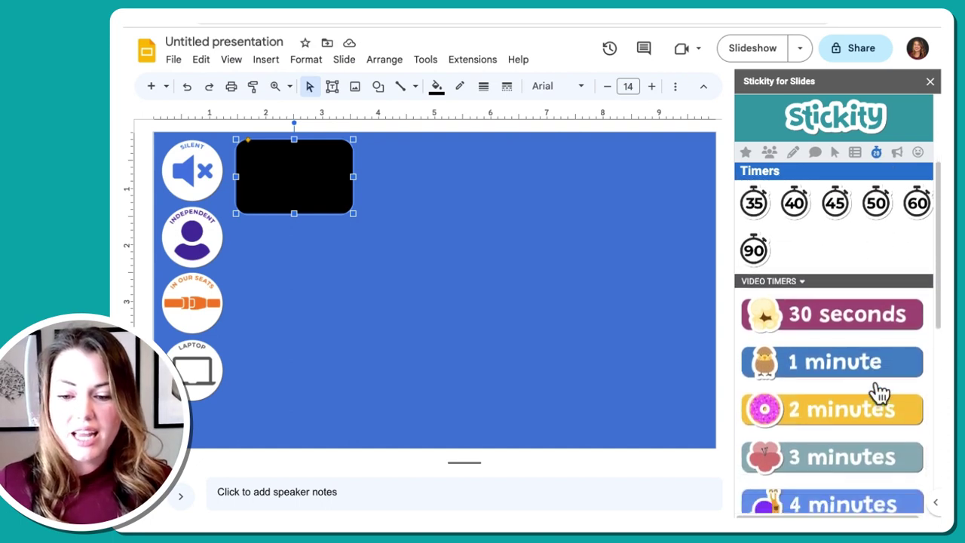
scroll(879, 392, "down", 5)
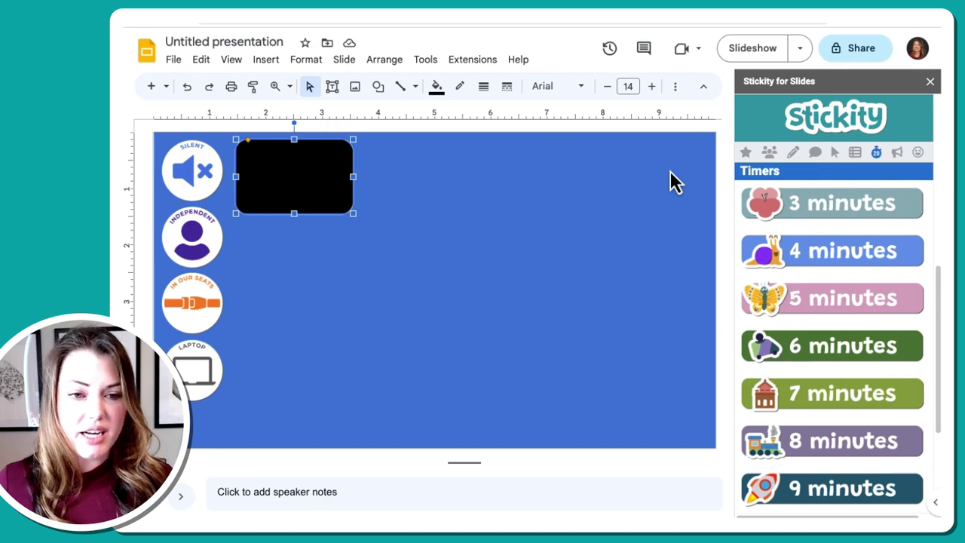
left_click(529, 218)
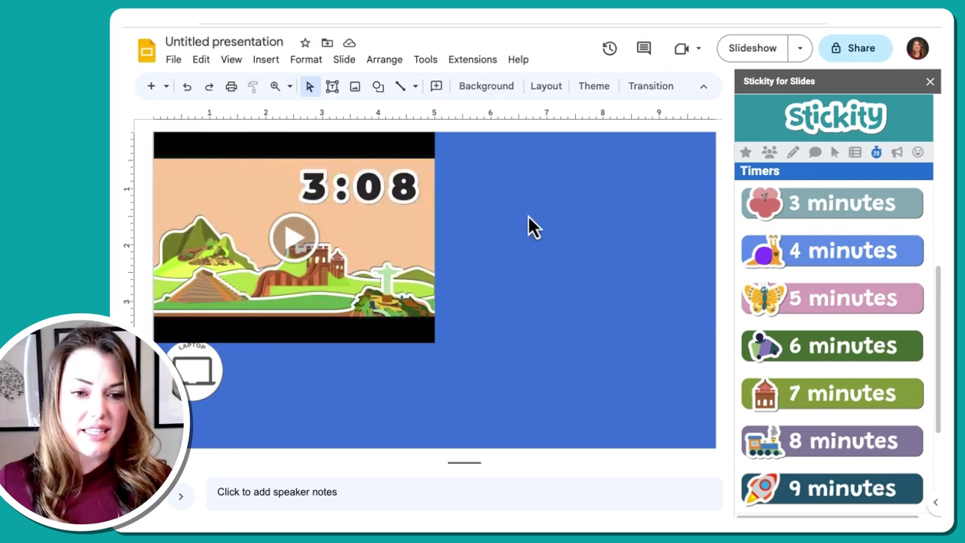
Step: Move the timer video onto the black rounded rectangle, shrink it to fit inside, and center it there as a frame
left_click(352, 200)
left_click_drag(341, 193, 459, 282)
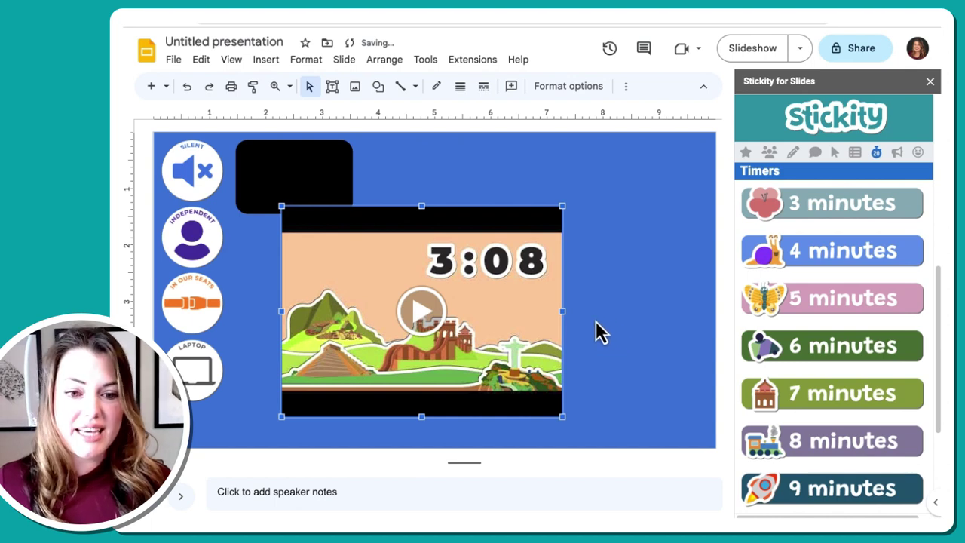
left_click_drag(524, 295, 490, 229)
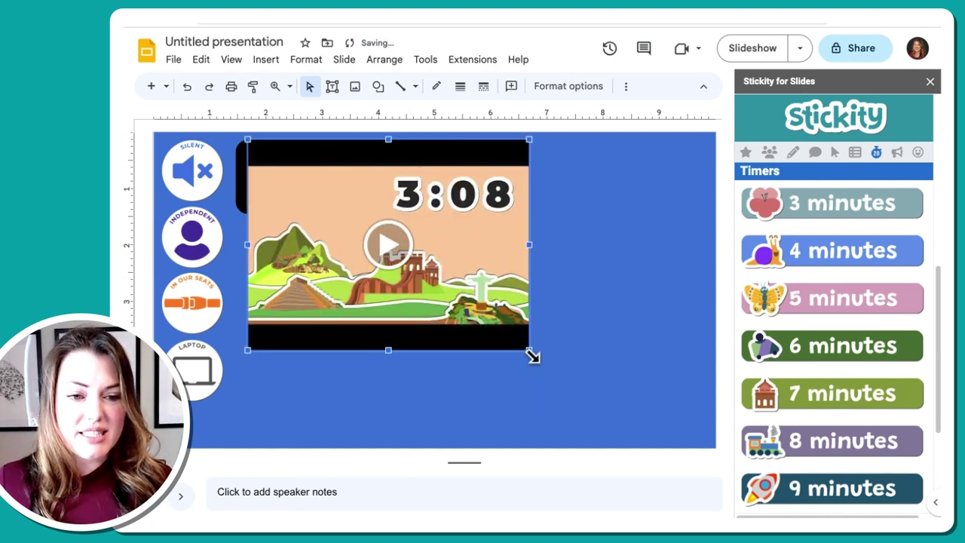
left_click_drag(530, 352, 320, 218)
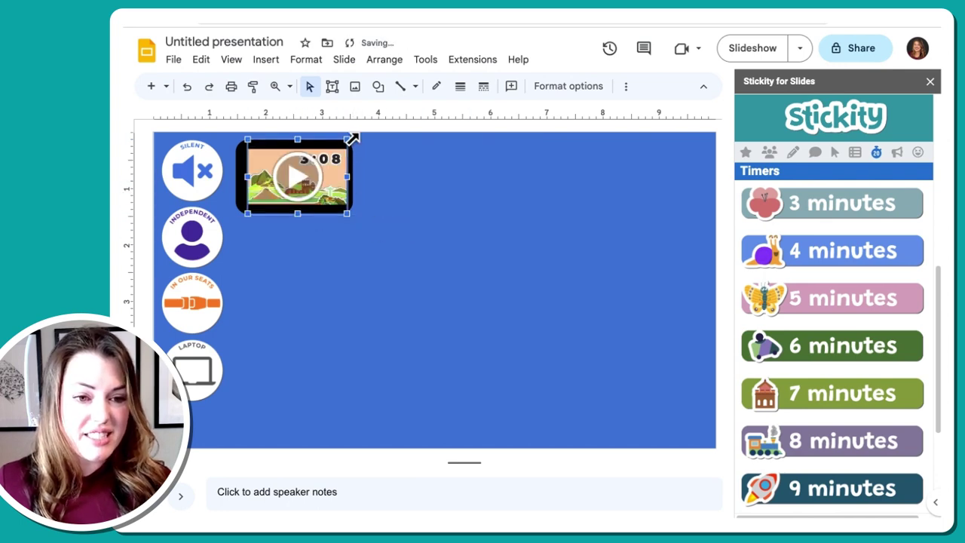
left_click_drag(352, 138, 343, 143)
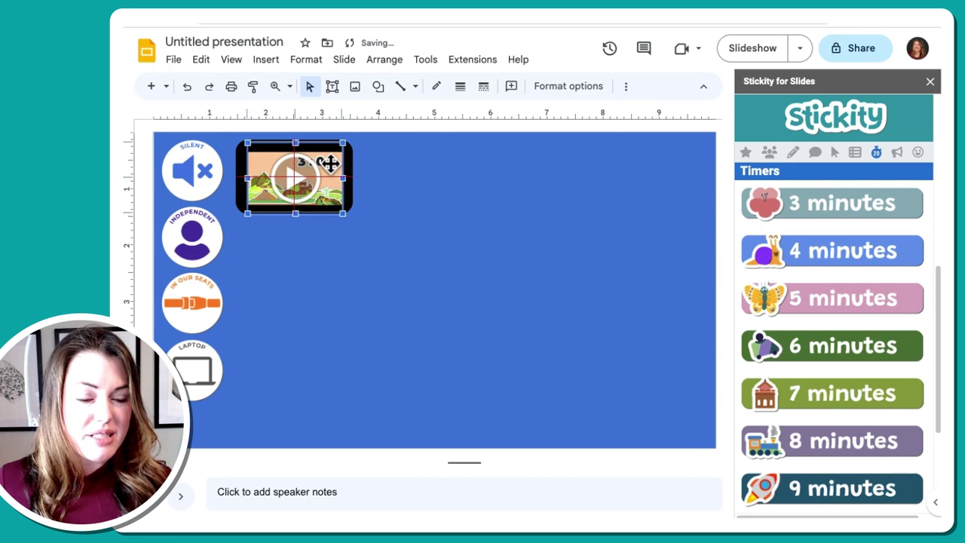
left_click(431, 184)
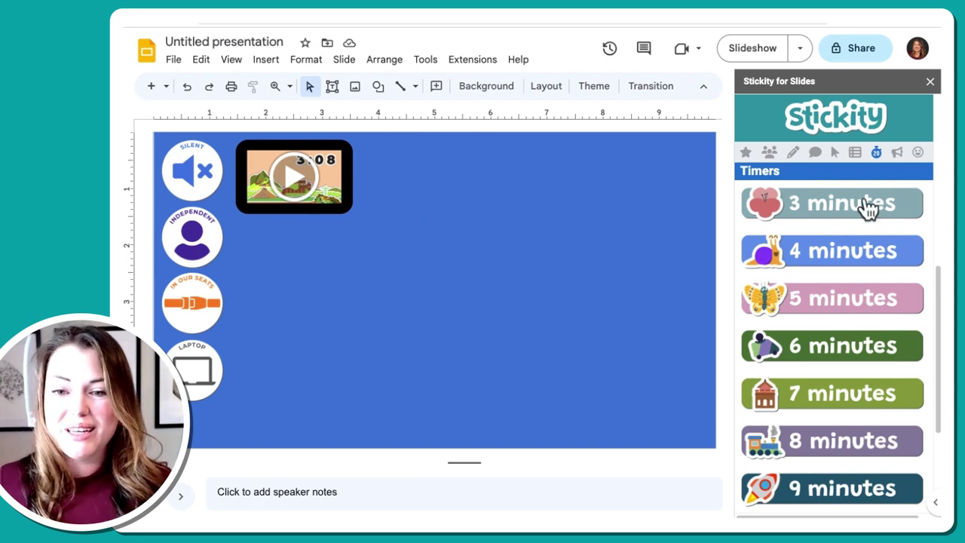
Step: Insert the block-letter WELCOME sticker from Stickity's Fun & Games category, shrink it, and place it beside the timer near the slide's upper edge
scroll(803, 283, "up", 5)
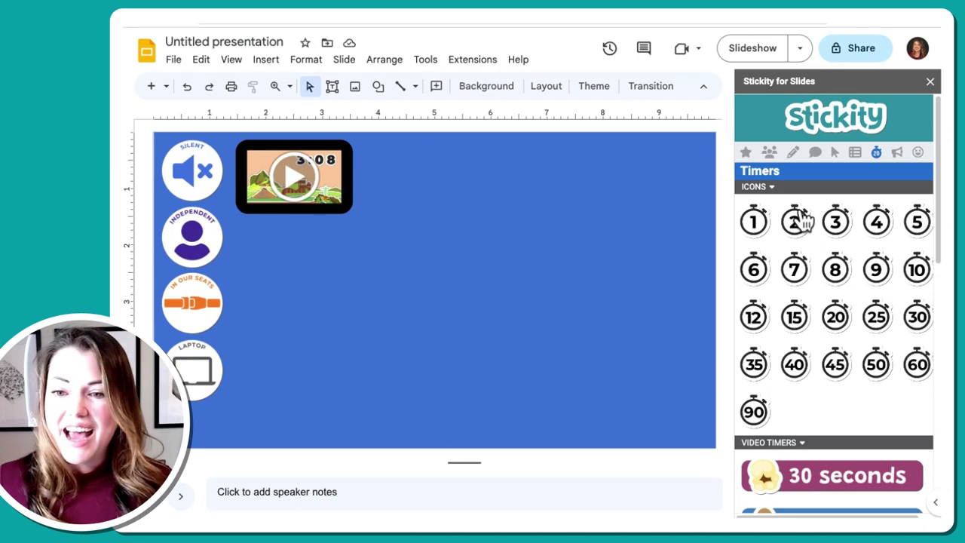
left_click(897, 155)
left_click(919, 153)
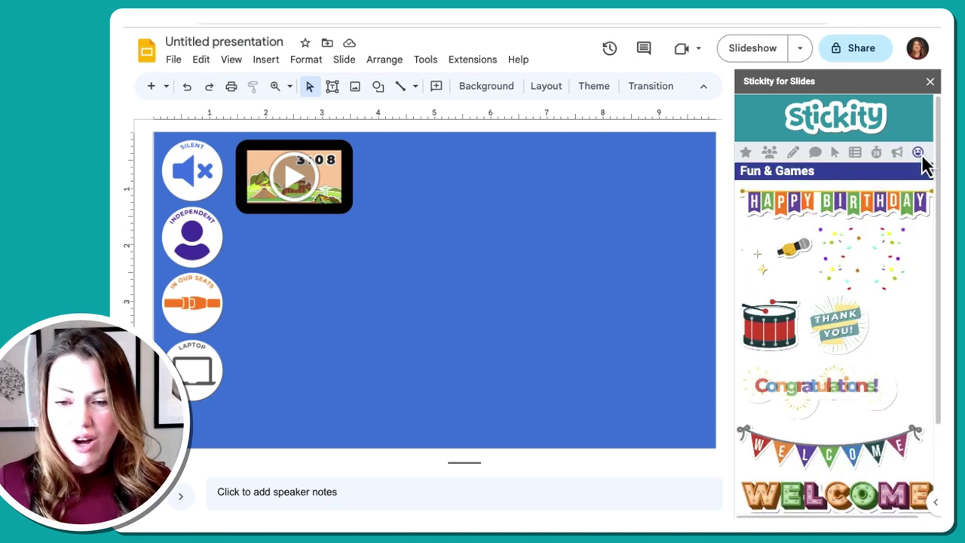
scroll(875, 282, "down", 1)
scroll(875, 282, "down", 1)
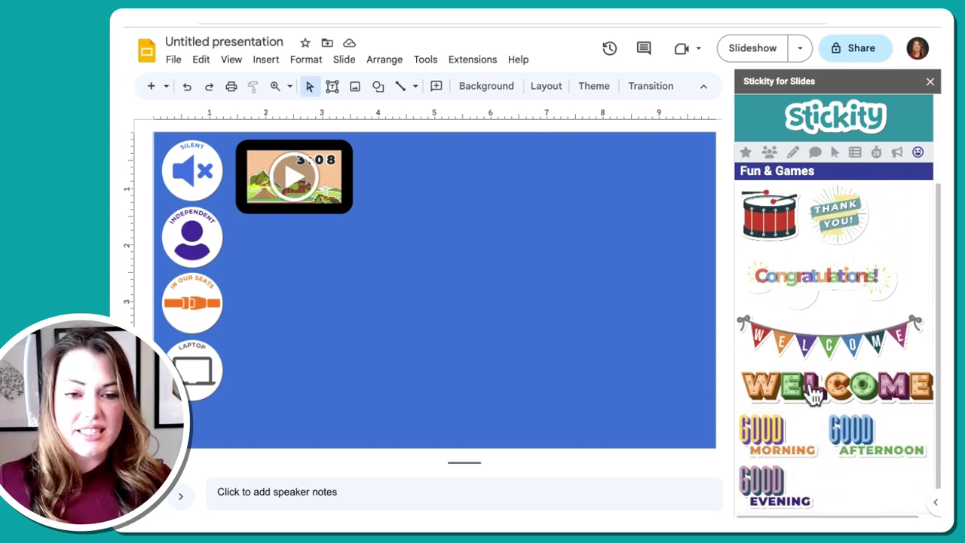
left_click(813, 392)
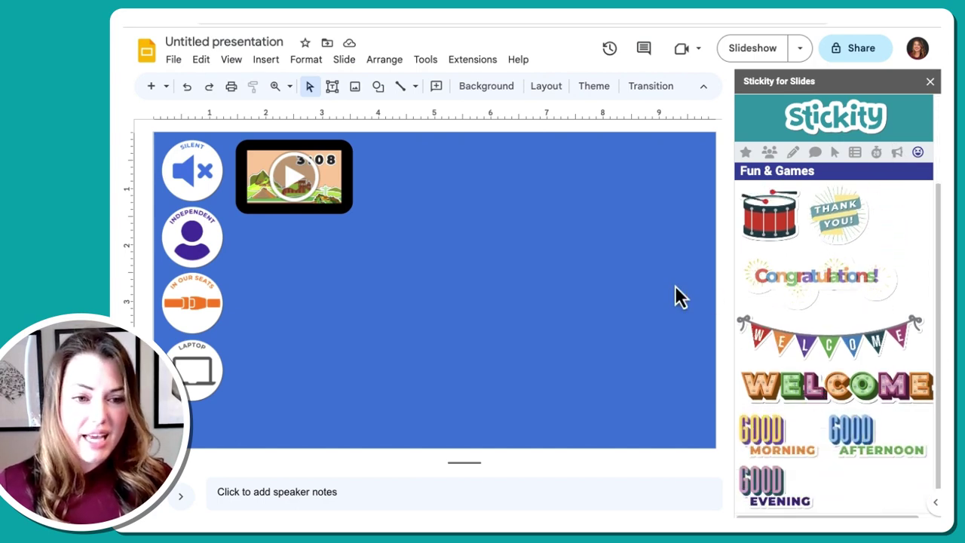
left_click_drag(433, 161, 620, 189)
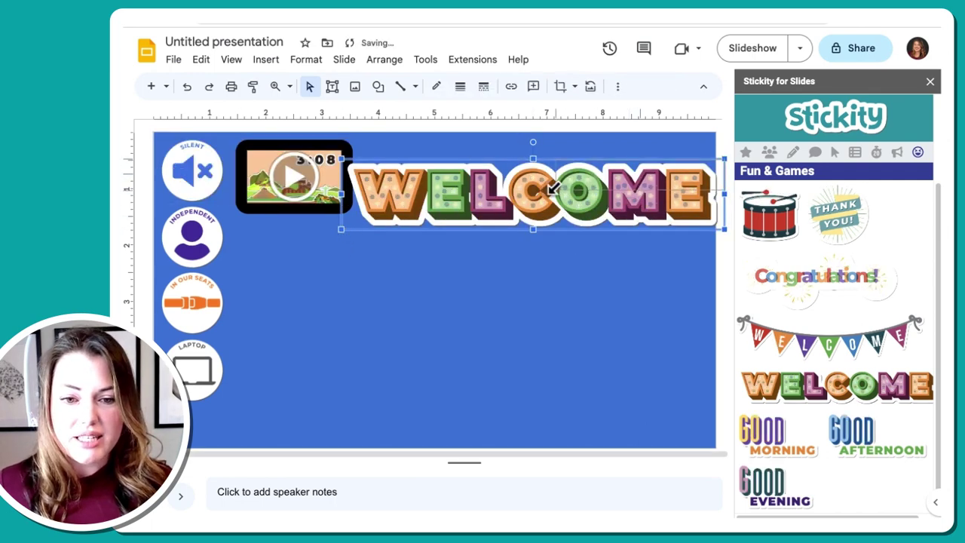
left_click_drag(672, 190, 486, 163)
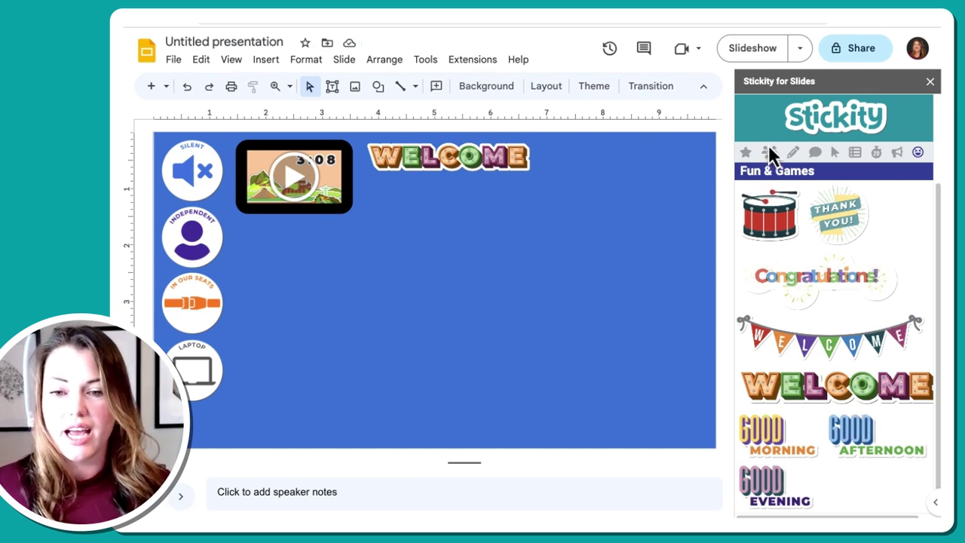
Step: Draw a rounded rectangle about 6.4 by 0.7 inches below the WELCOME sticker, extending past the slide's far edge
left_click(378, 88)
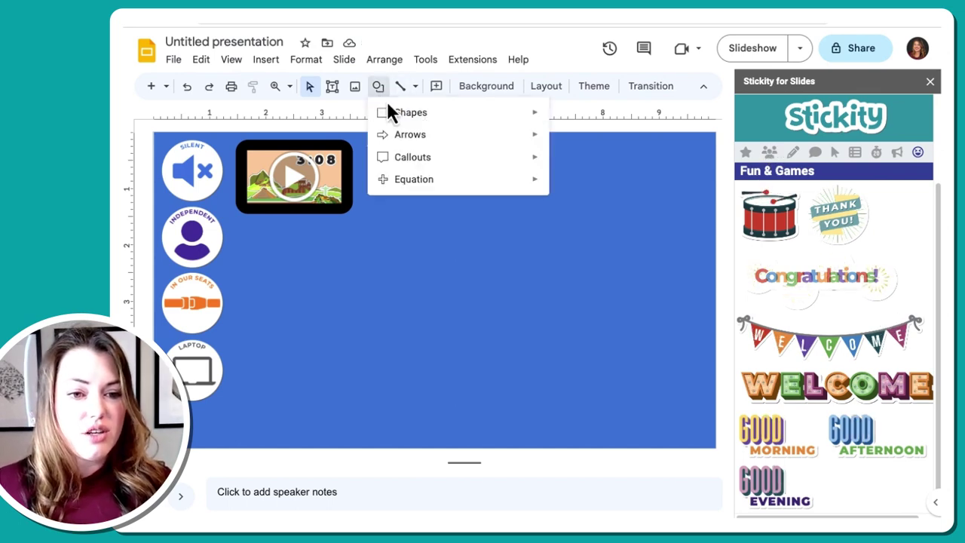
mouse_move(390, 114)
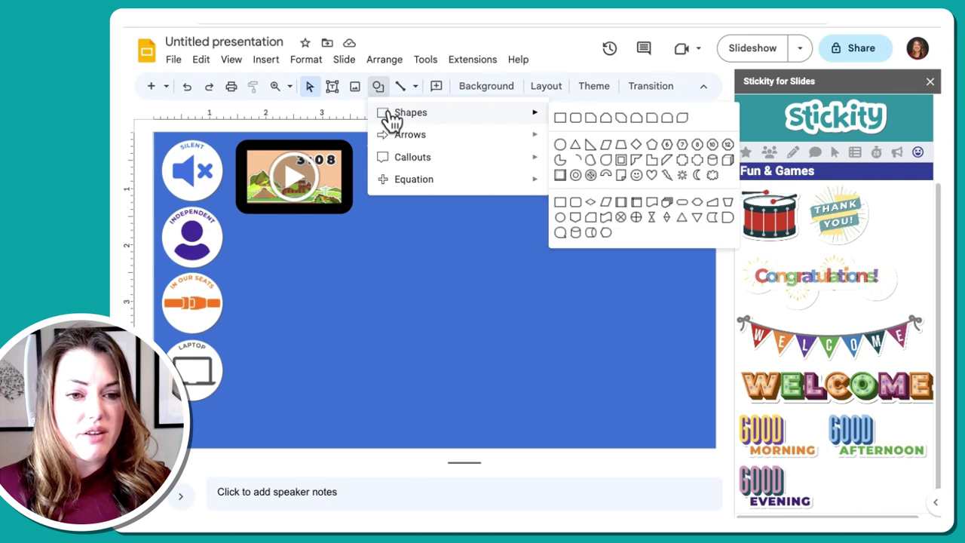
left_click(576, 119)
left_click_drag(368, 178, 728, 215)
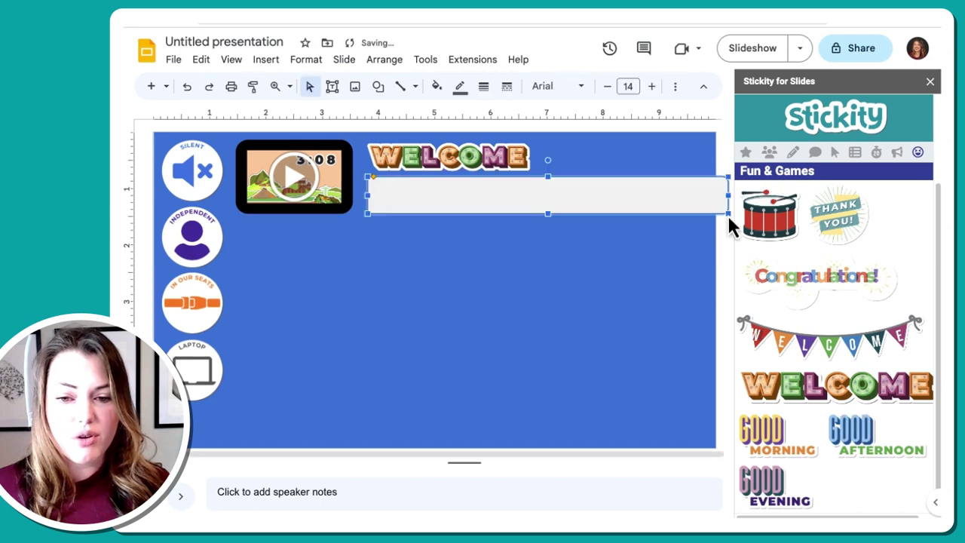
Step: Fill the rounded banner under the WELCOME sticker with white and make its border transparent
left_click(436, 87)
left_click(465, 157)
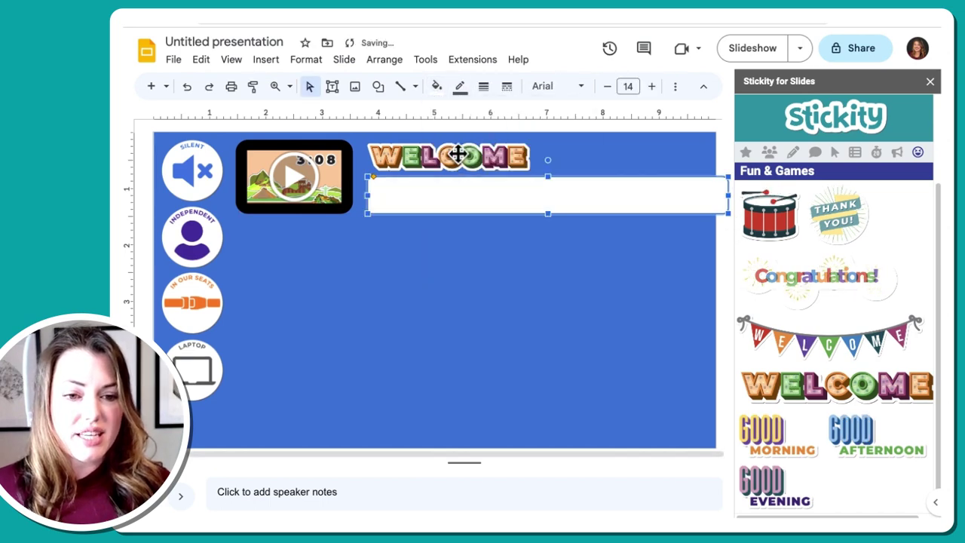
left_click(461, 88)
left_click(527, 335)
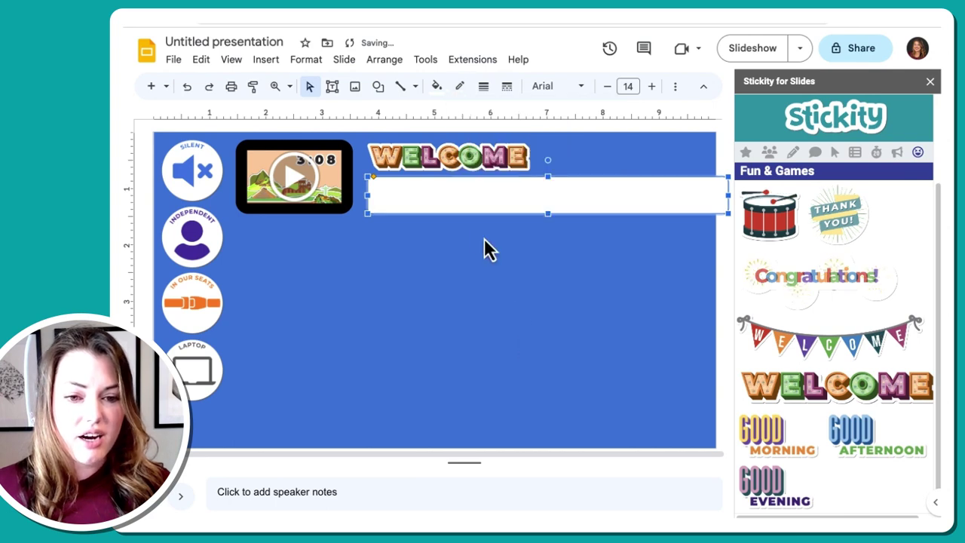
Step: Enter "Today is: 09 August 2023" in the white banner
left_click(428, 195)
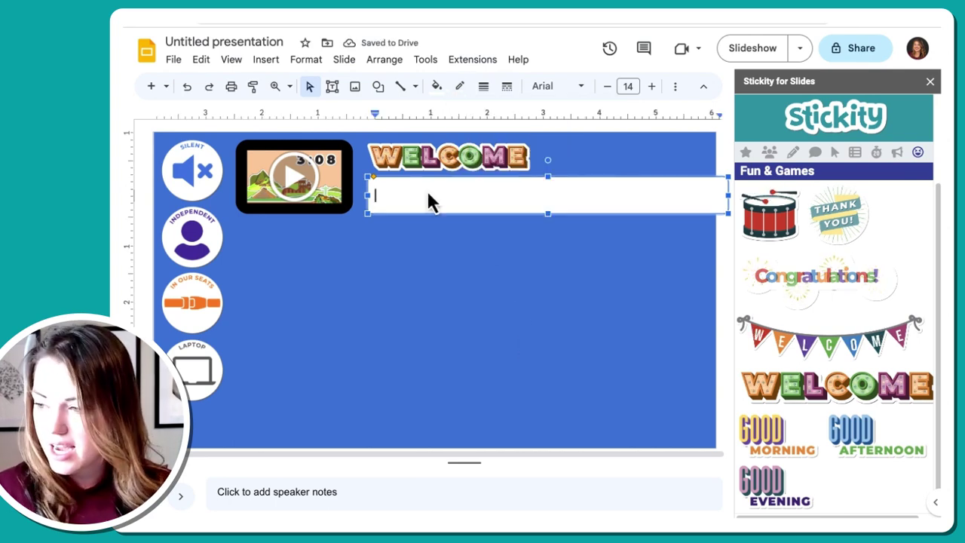
type("Today is:")
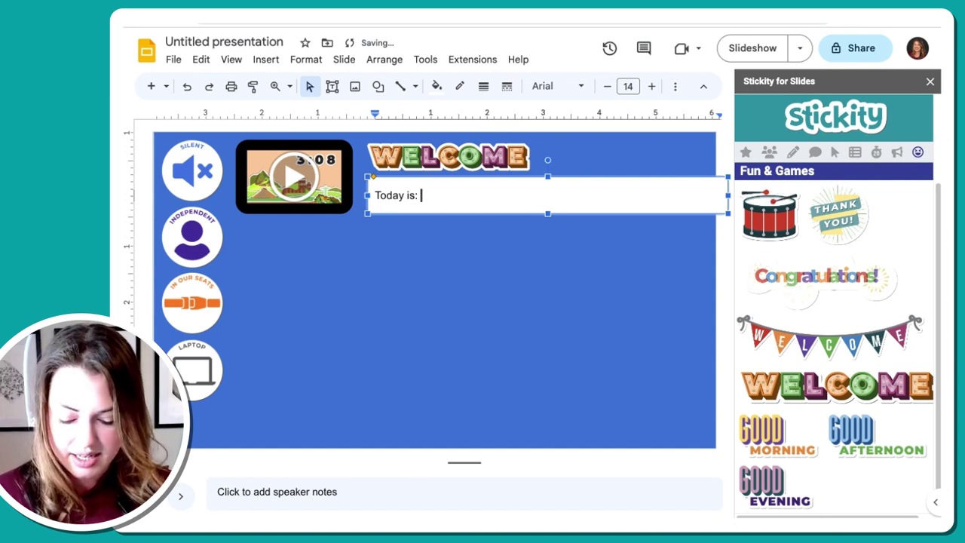
type(" 09 ")
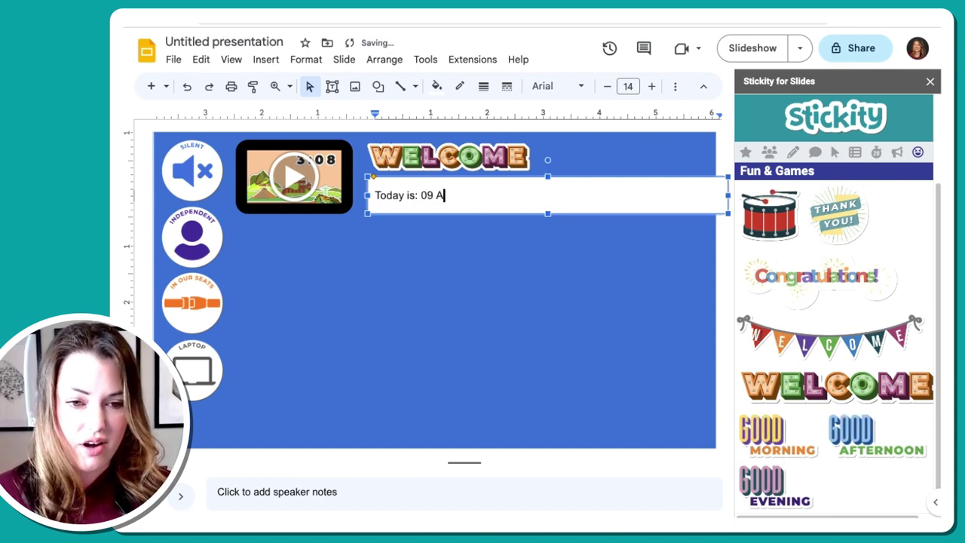
type("August 2023")
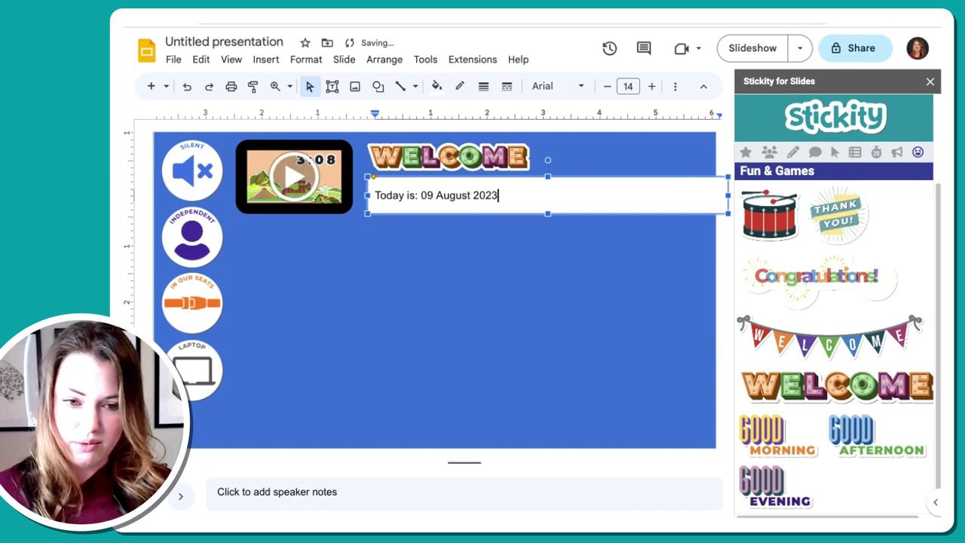
Step: Format the banner's date line in Montserrat Bold at font size 24
triple_click(374, 195)
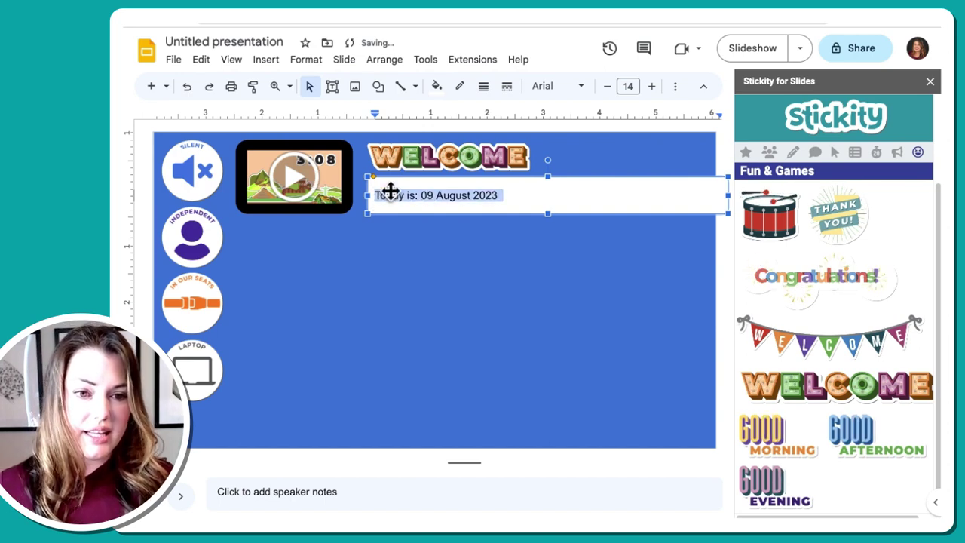
left_click(560, 86)
mouse_move(582, 230)
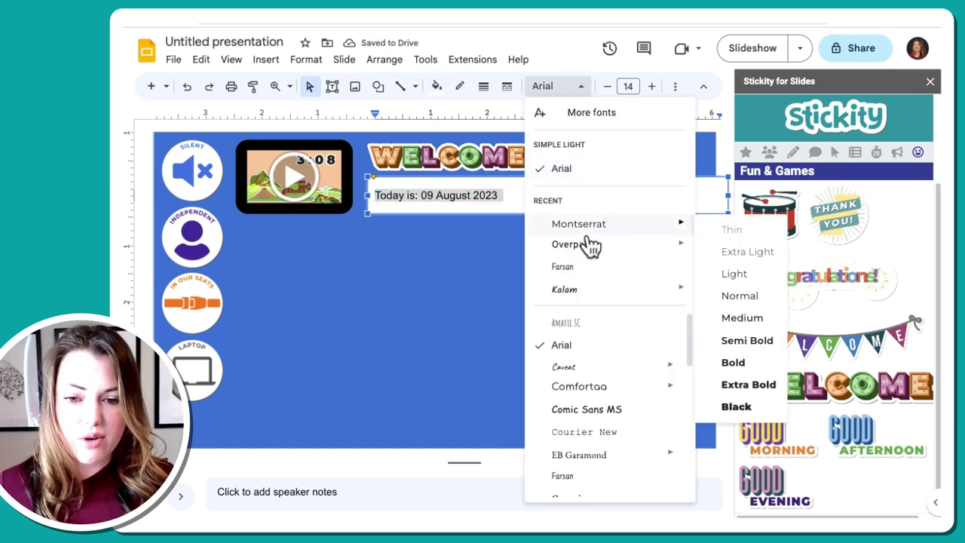
left_click(742, 368)
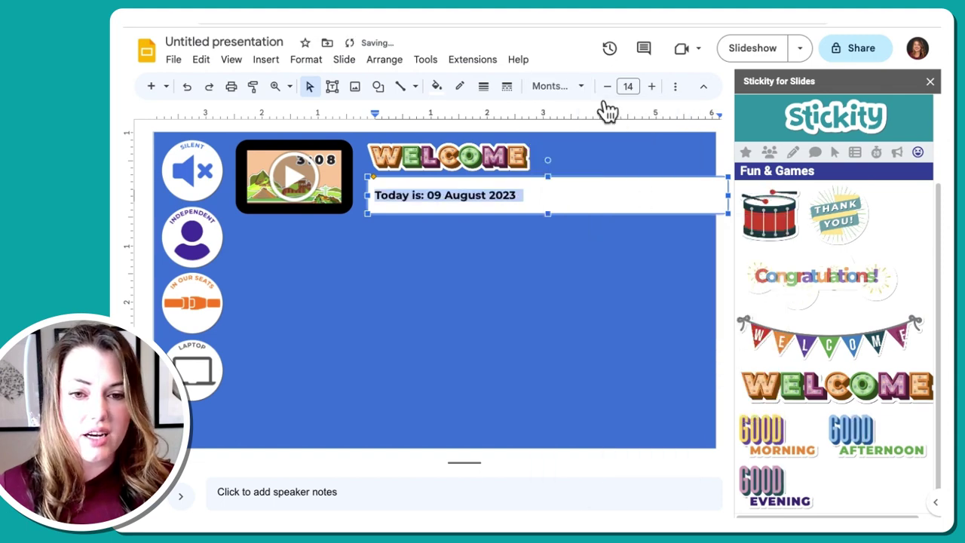
left_click(627, 86)
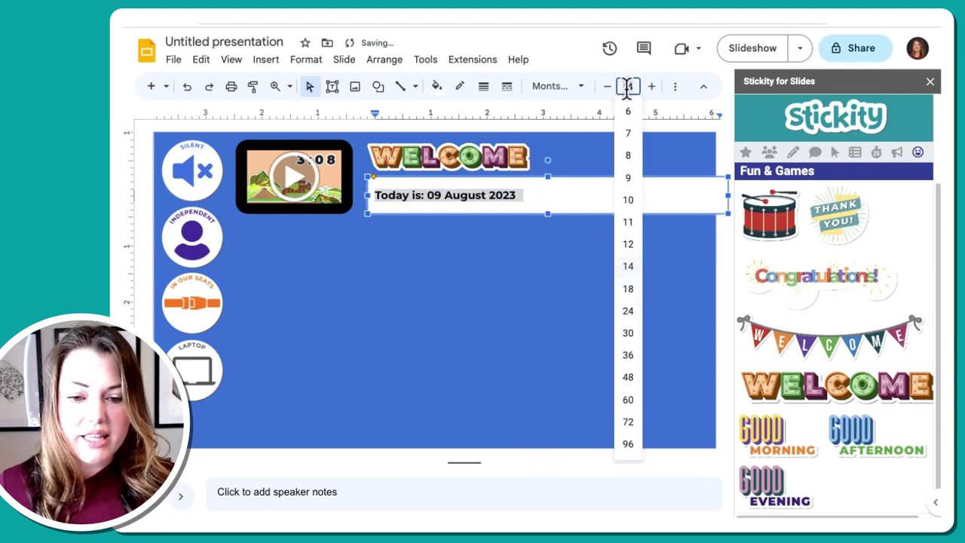
left_click(633, 315)
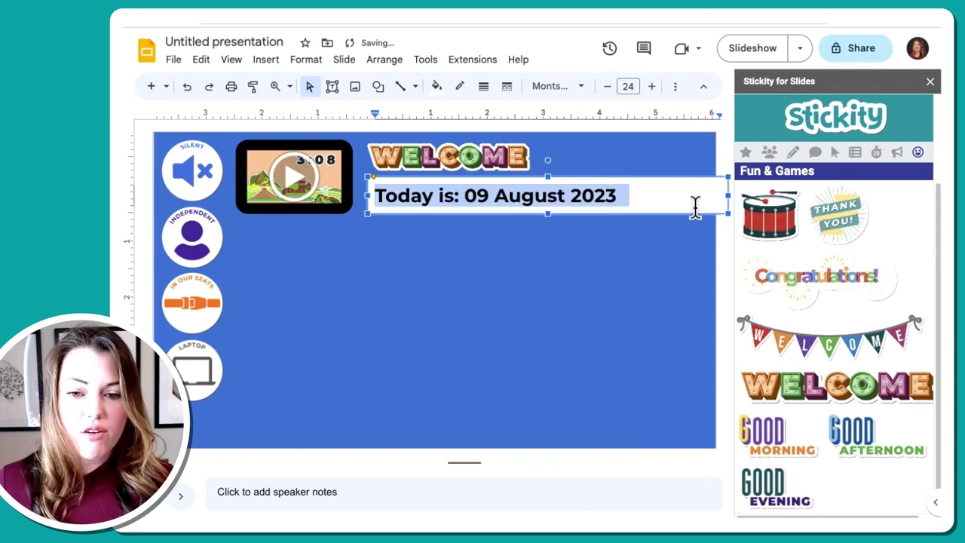
left_click(722, 137)
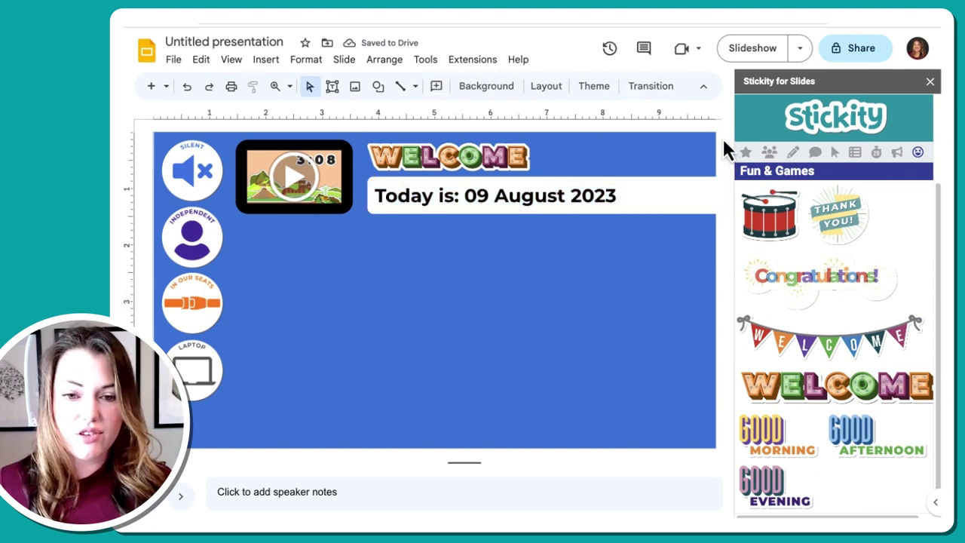
Step: Increase the font size of the whole date line to 31
triple_click(590, 198)
left_click(651, 86)
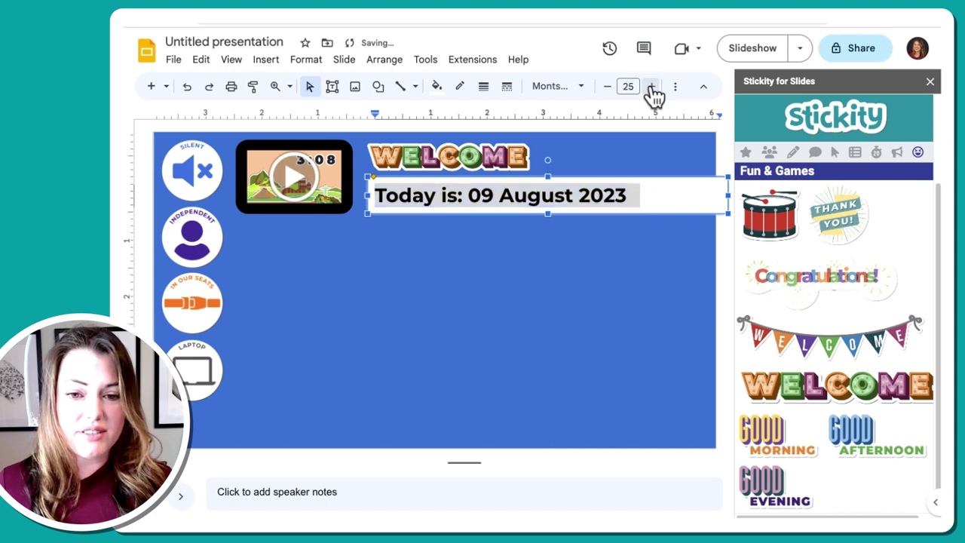
left_click(651, 86)
left_click(652, 86)
left_click(651, 85)
left_click(652, 86)
left_click(652, 86)
left_click(651, 85)
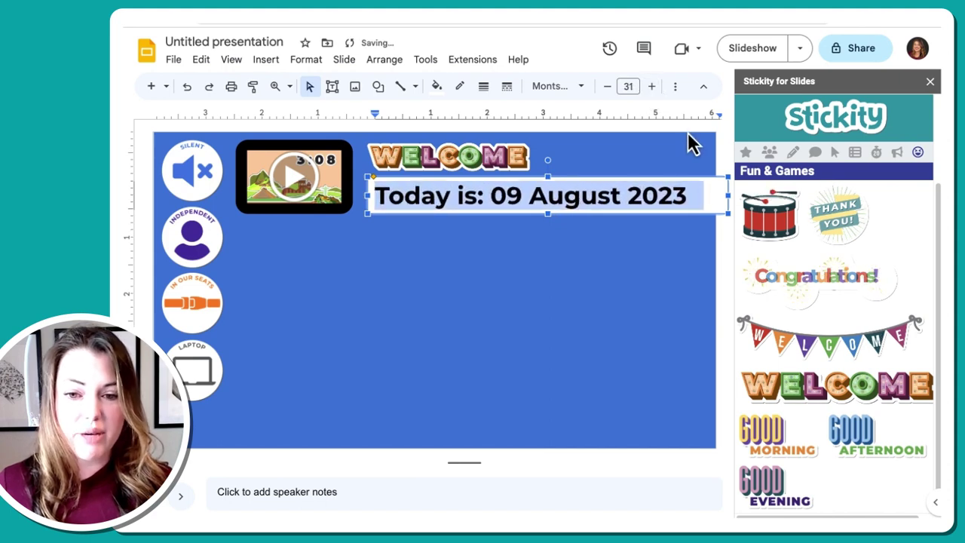
left_click(720, 133)
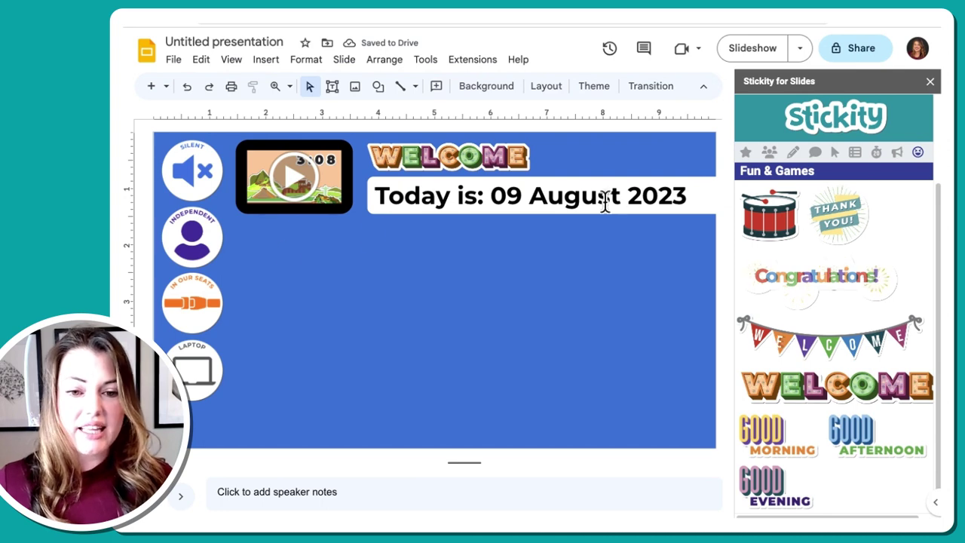
left_click_drag(491, 195, 700, 190)
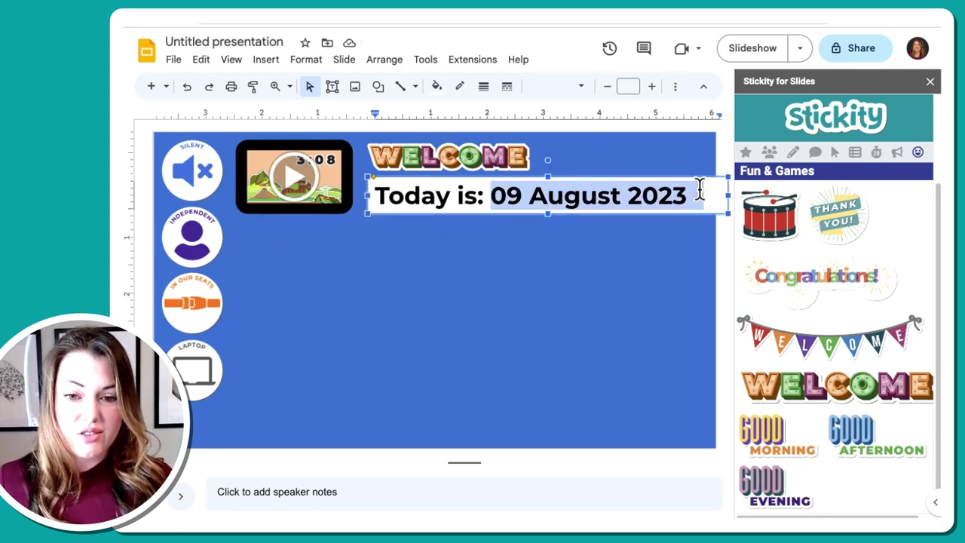
left_click(706, 128)
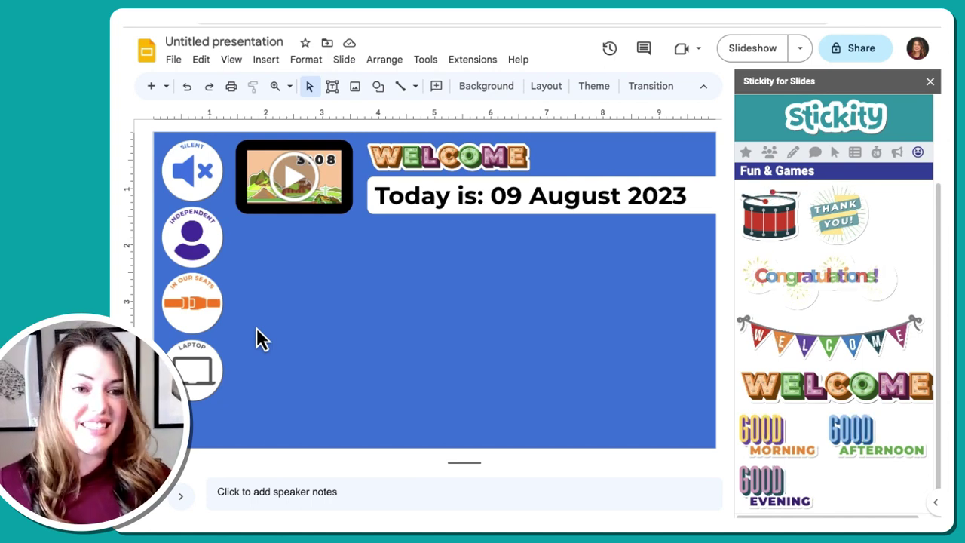
Step: Draw a rounded rectangle about 9 by 4.9 inches from the Silent sticker to the slide's opposite lower corner, and reduce its corner rounding
left_click(378, 87)
mouse_move(410, 114)
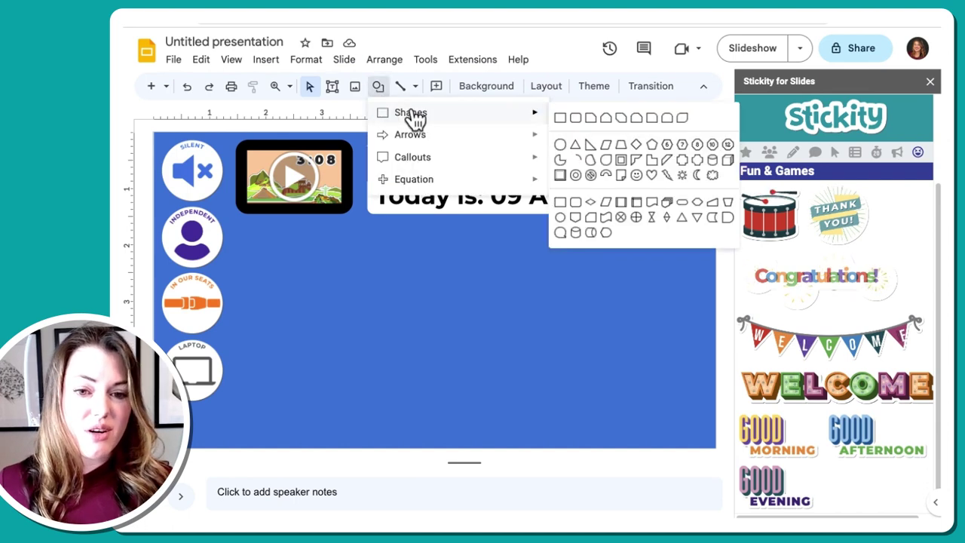
left_click(577, 119)
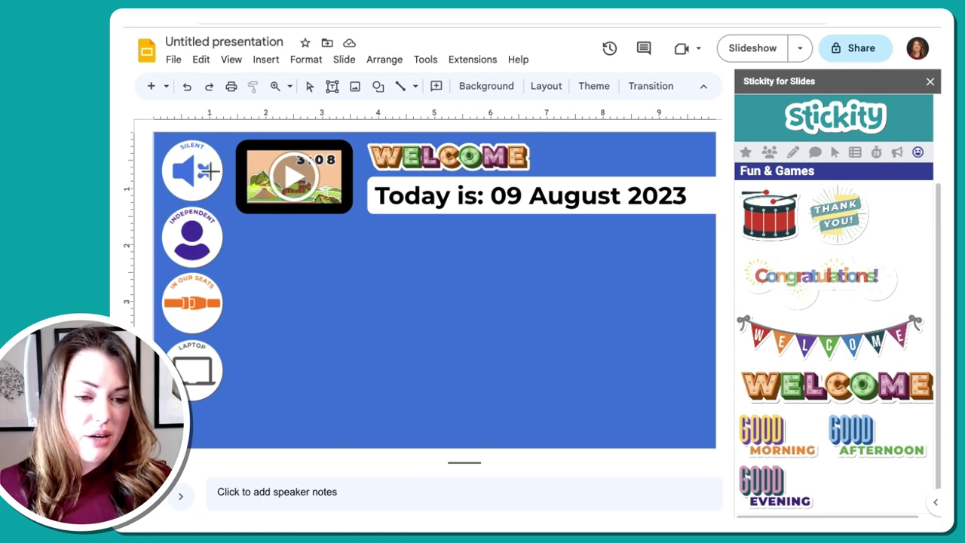
left_click_drag(209, 166, 714, 444)
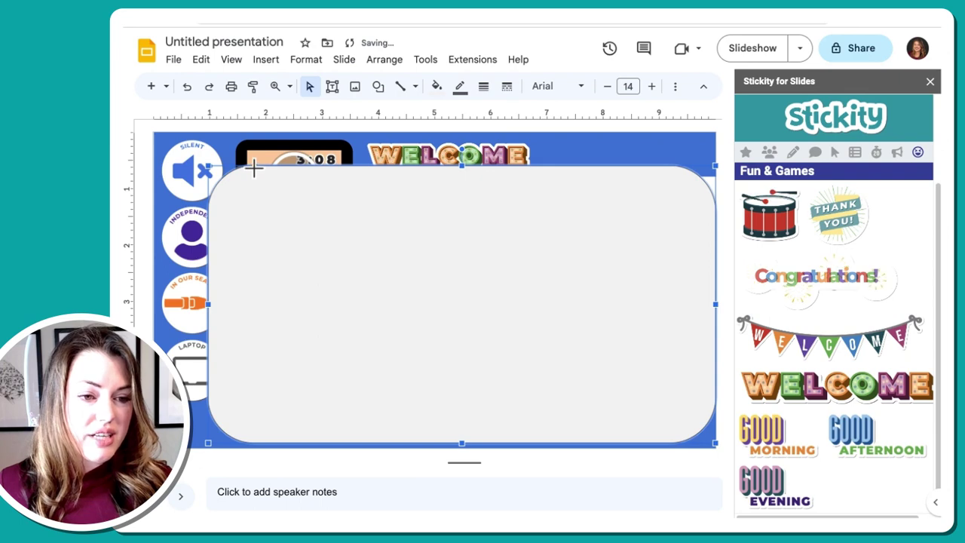
left_click_drag(254, 169, 226, 164)
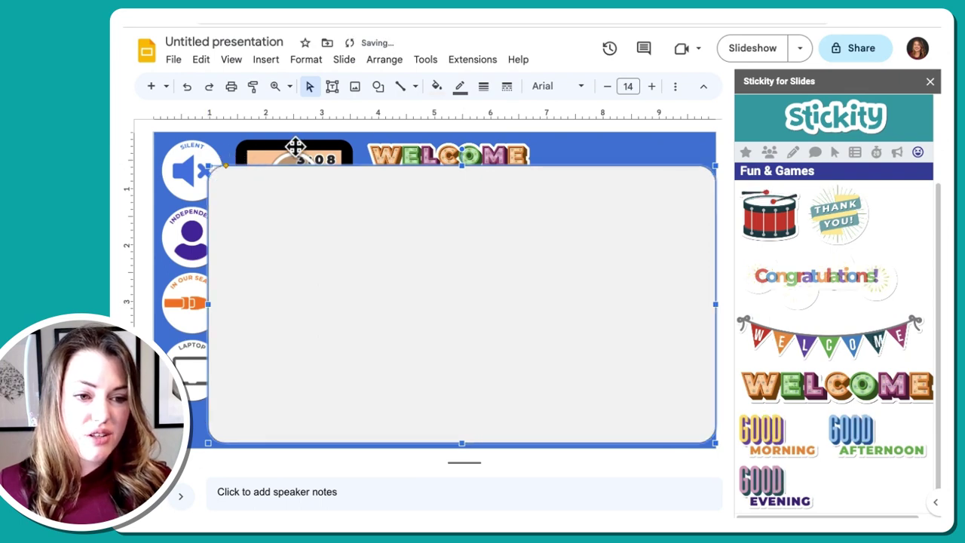
Step: Give the rounded rectangle a transparent outline and light blue fill, and move it below the video timer and date banner
left_click(460, 86)
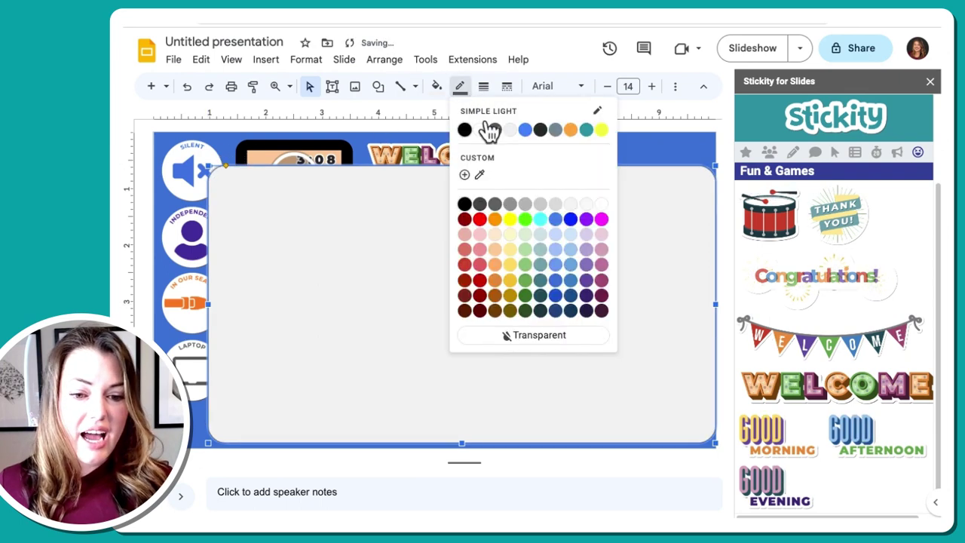
left_click(539, 335)
left_click(437, 86)
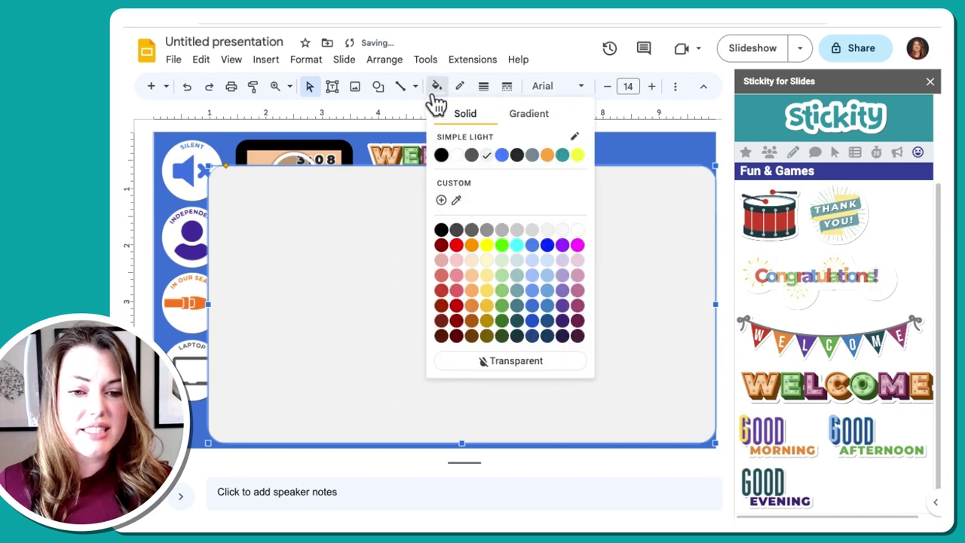
left_click(531, 261)
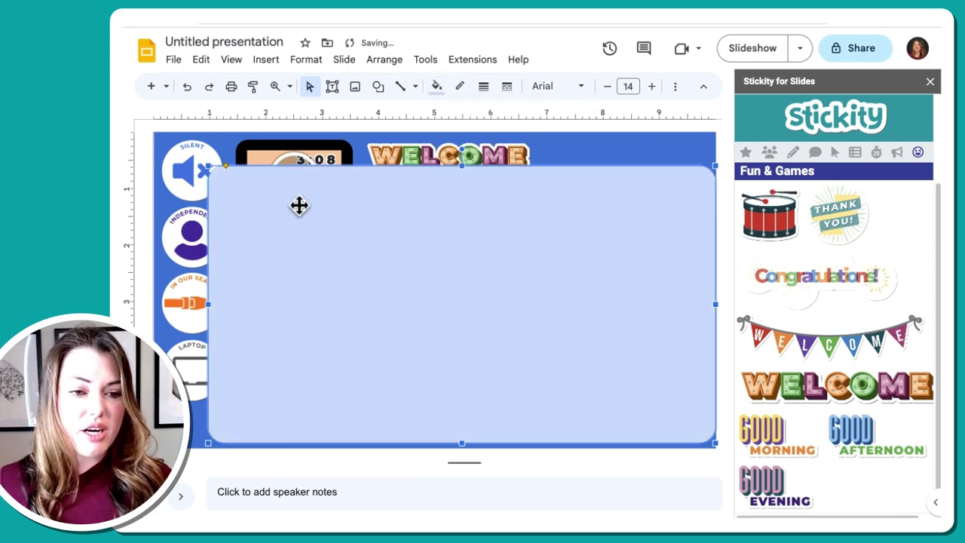
left_click_drag(255, 205, 316, 288)
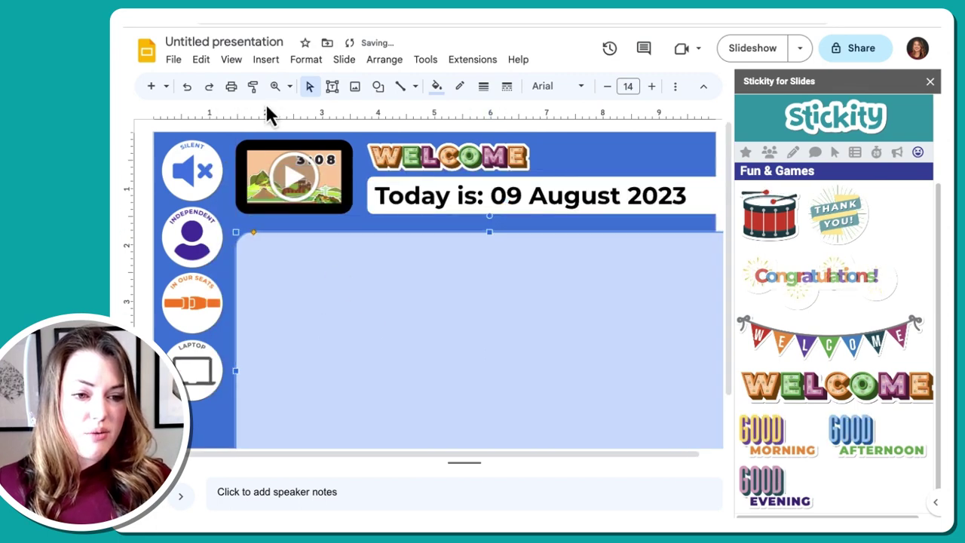
left_click(625, 131)
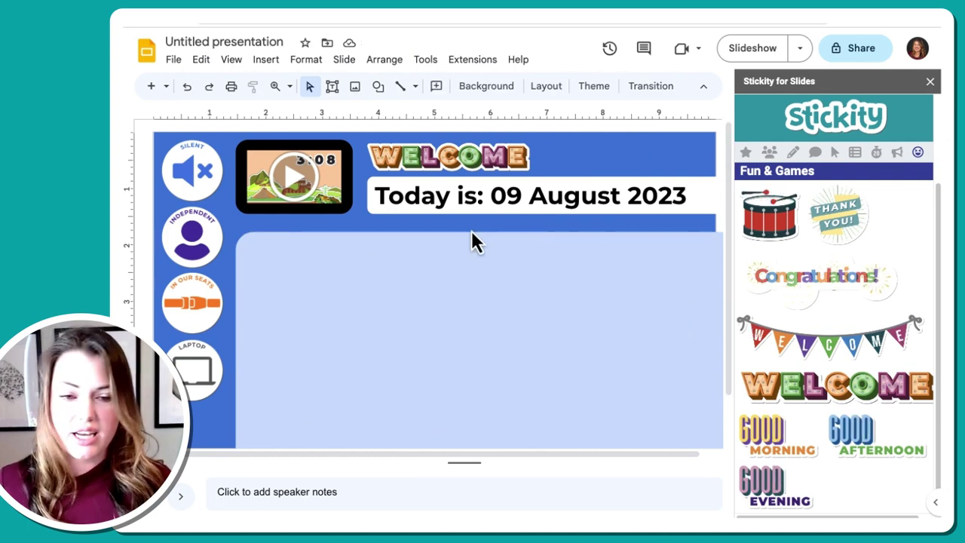
Step: Add the yellow INSTRUCTIONS speech-bubble sticker from Stickity's Content Support category to the slide
left_click(792, 154)
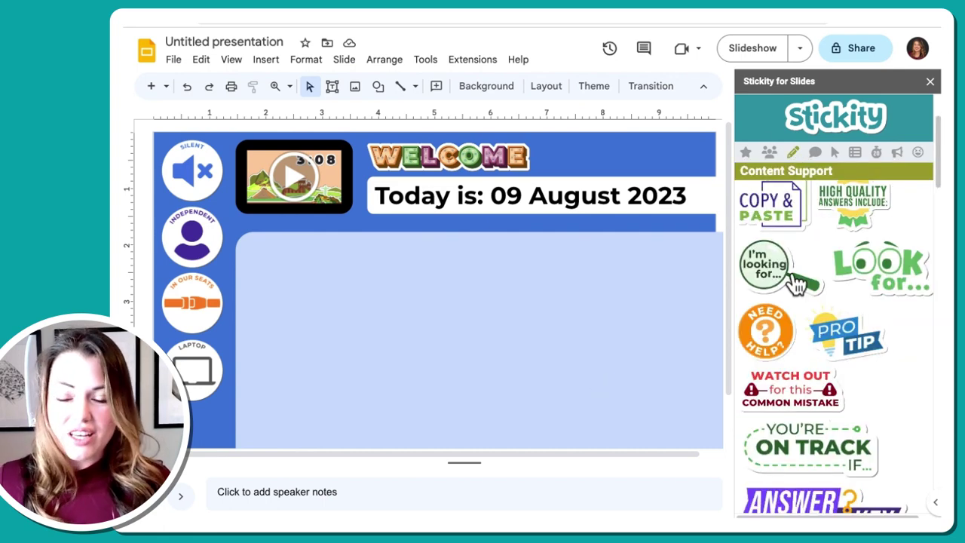
scroll(796, 280, "up", 2)
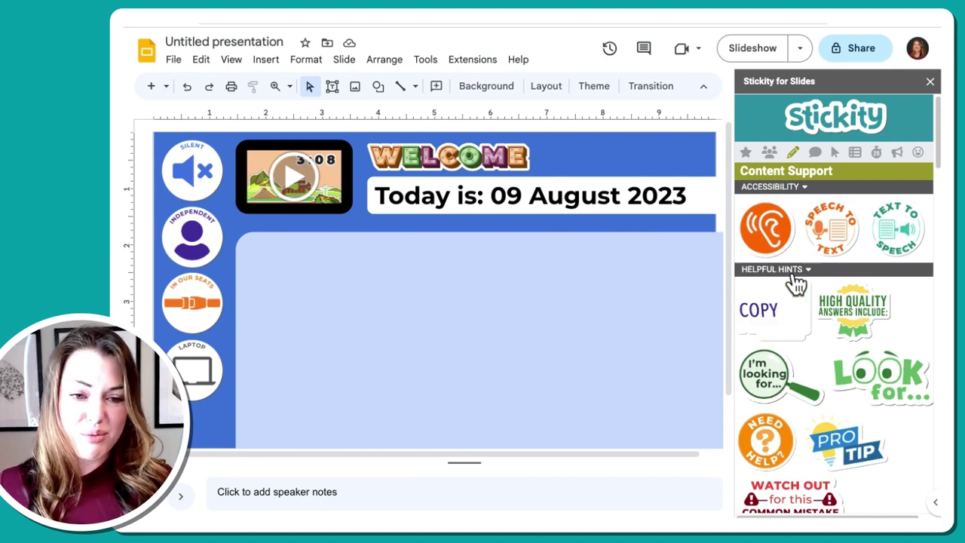
scroll(797, 280, "down", 5)
scroll(797, 283, "down", 8)
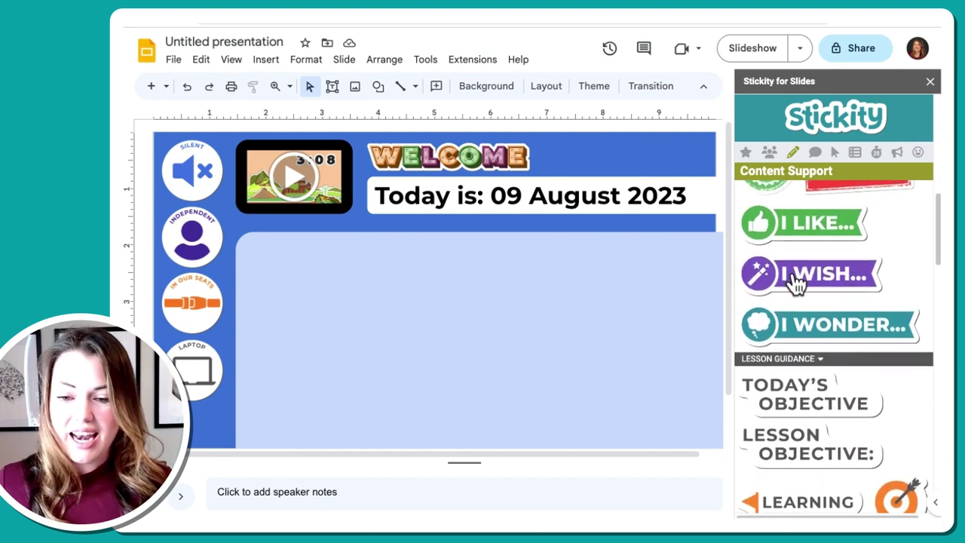
scroll(797, 283, "down", 8)
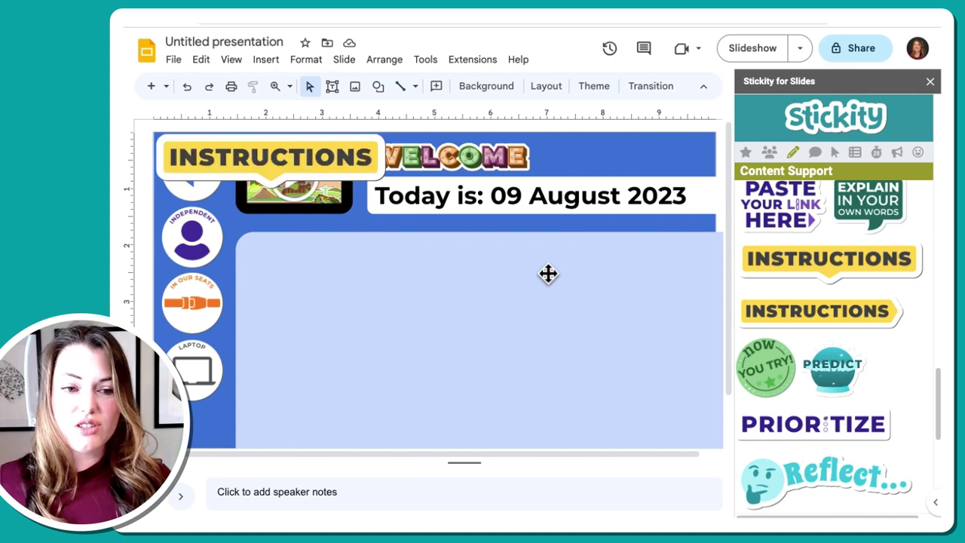
Step: Move the INSTRUCTIONS sticker to the light blue box's upper-left corner and shrink it to about 2.6 inches wide
left_click(344, 161)
left_click_drag(344, 161, 430, 282)
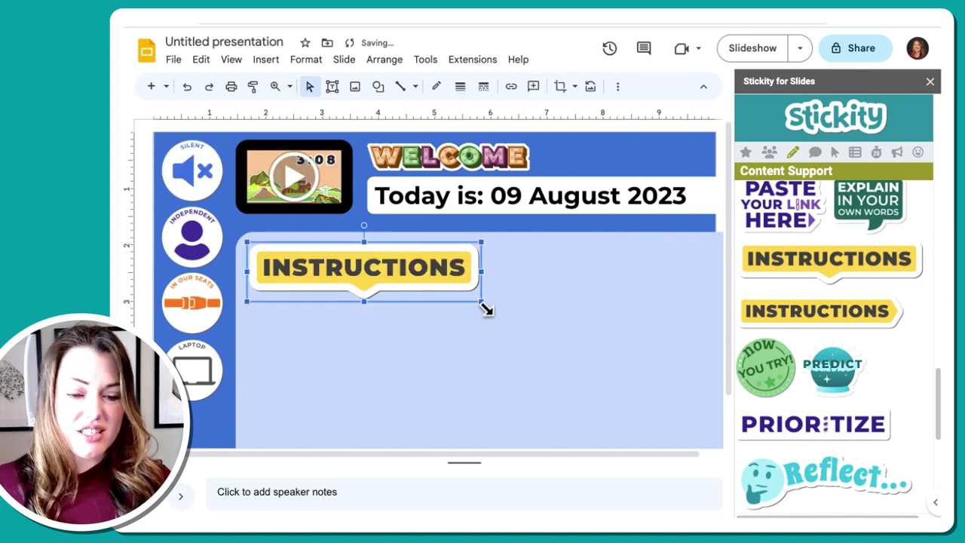
left_click_drag(482, 301, 392, 285)
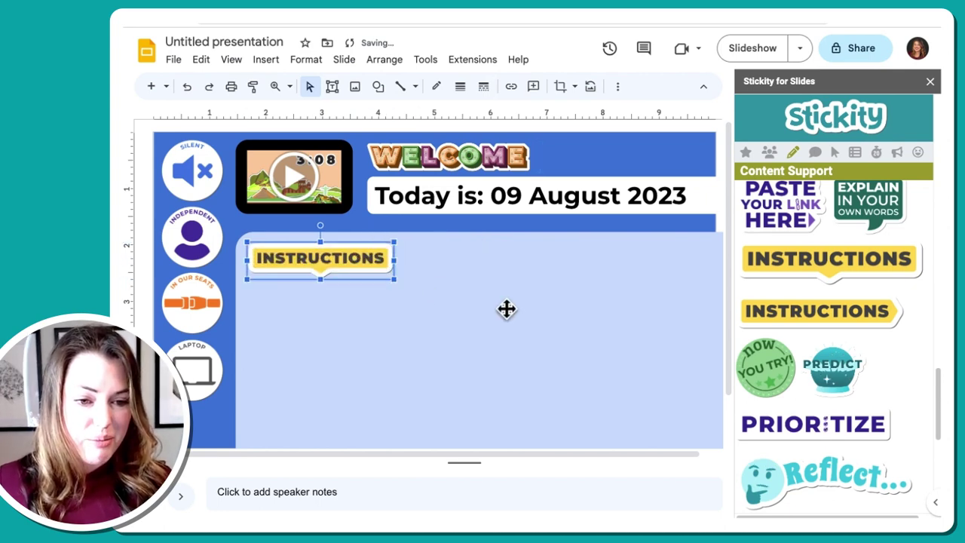
left_click(461, 123)
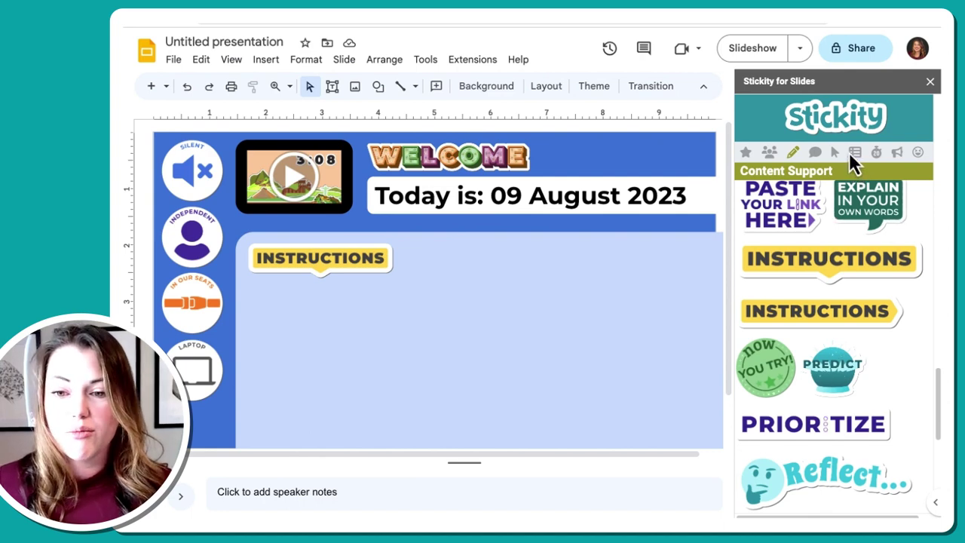
Step: Add the Step 1, Step 2 and Step 3 stickers from Stickity's Steps & Levels category to the slide
left_click(854, 153)
scroll(842, 301, "up", 10)
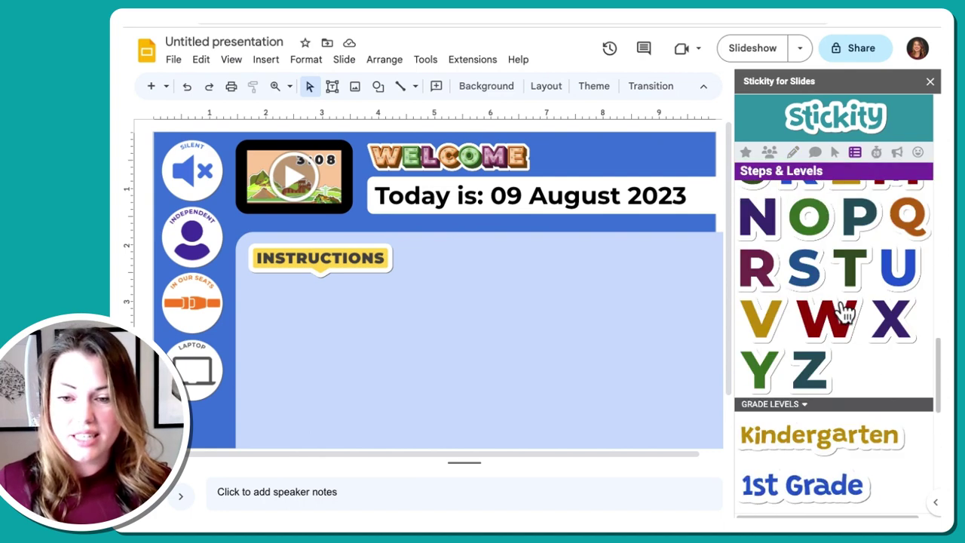
scroll(844, 312, "up", 10)
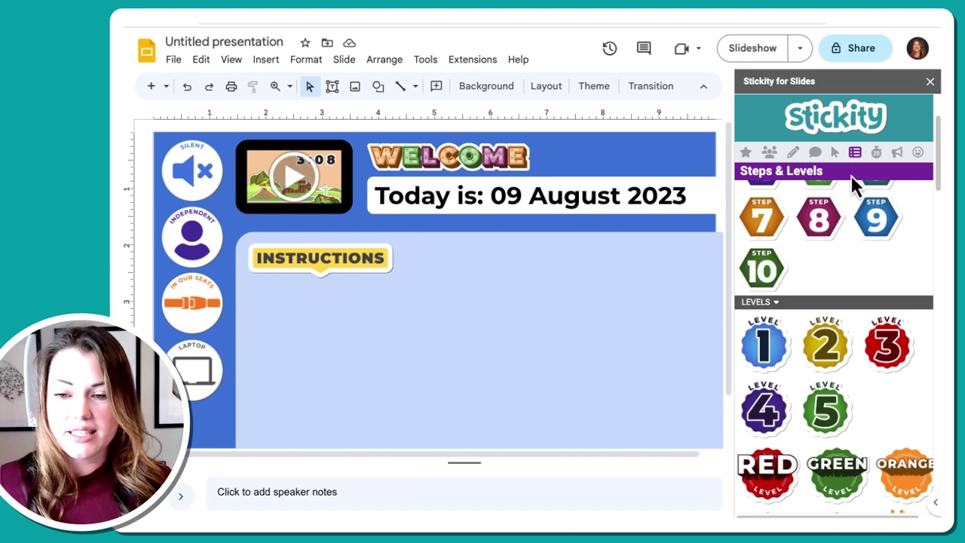
scroll(863, 405, "up", 3)
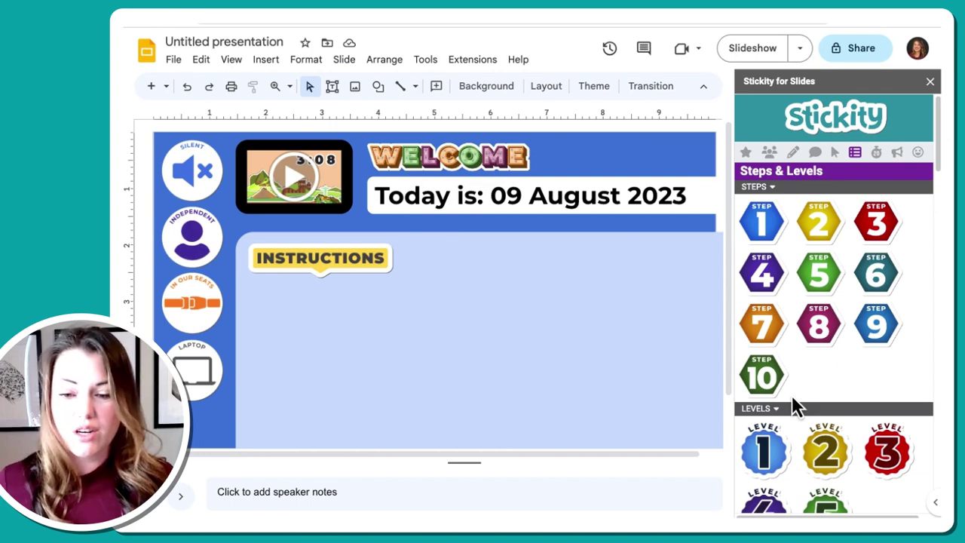
scroll(793, 403, "down", 15)
scroll(795, 405, "up", 5)
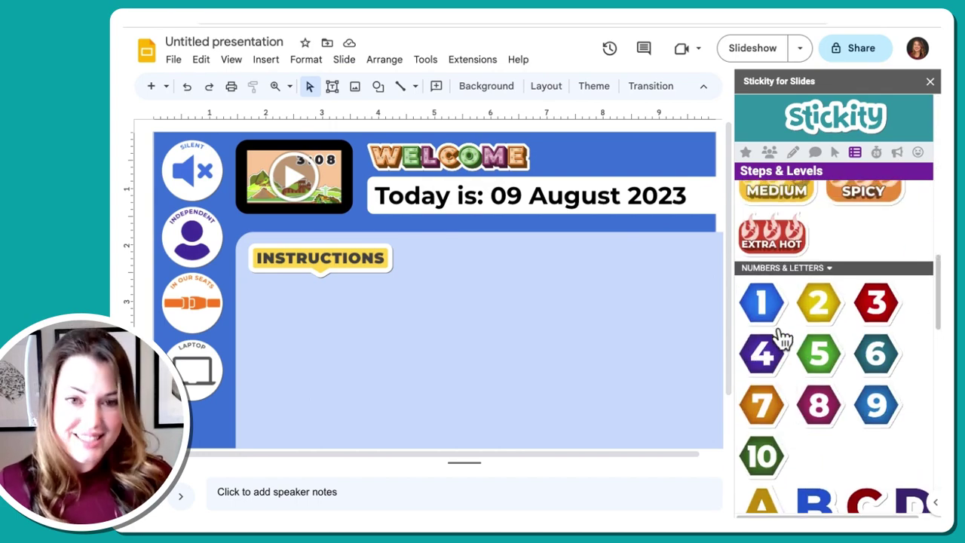
scroll(797, 327, "up", 8)
scroll(799, 328, "up", 4)
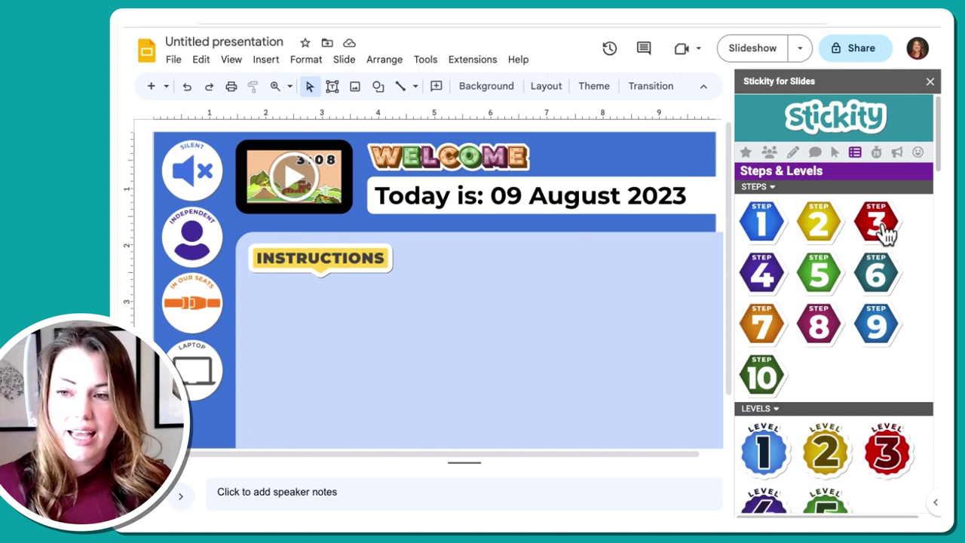
left_click(824, 240)
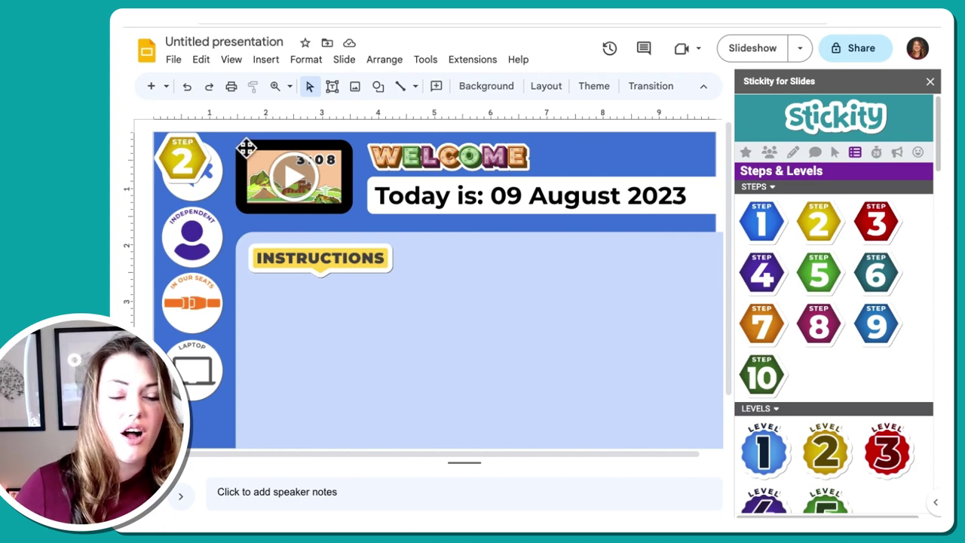
Step: Select the three overlapping step stickers together and move them into the light blue box beneath the INSTRUCTIONS sticker
left_click(191, 192)
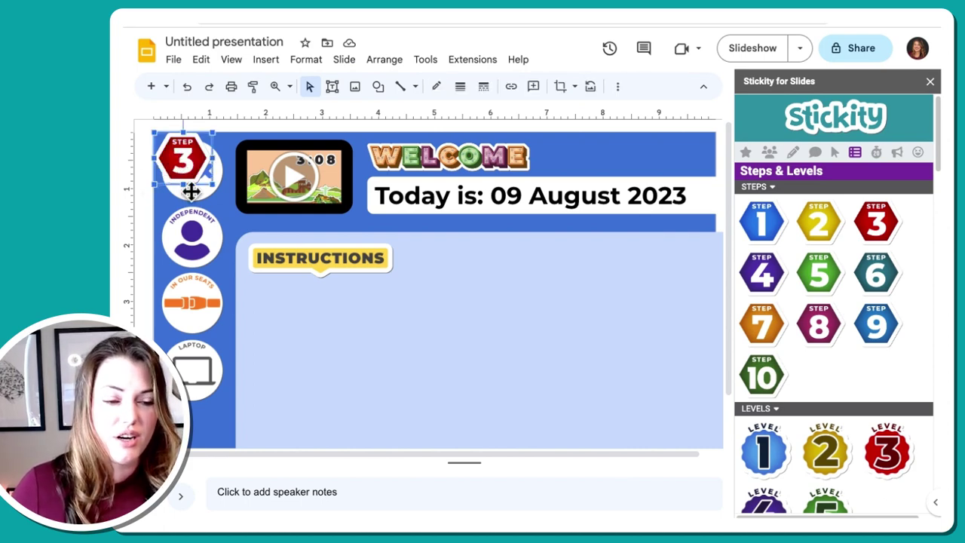
left_click_drag(149, 140, 192, 211)
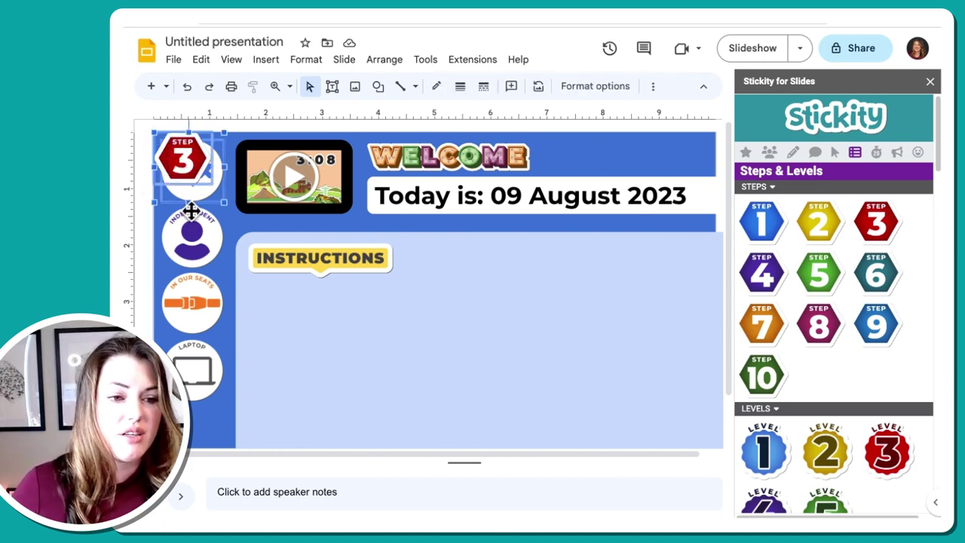
left_click_drag(190, 159, 321, 314)
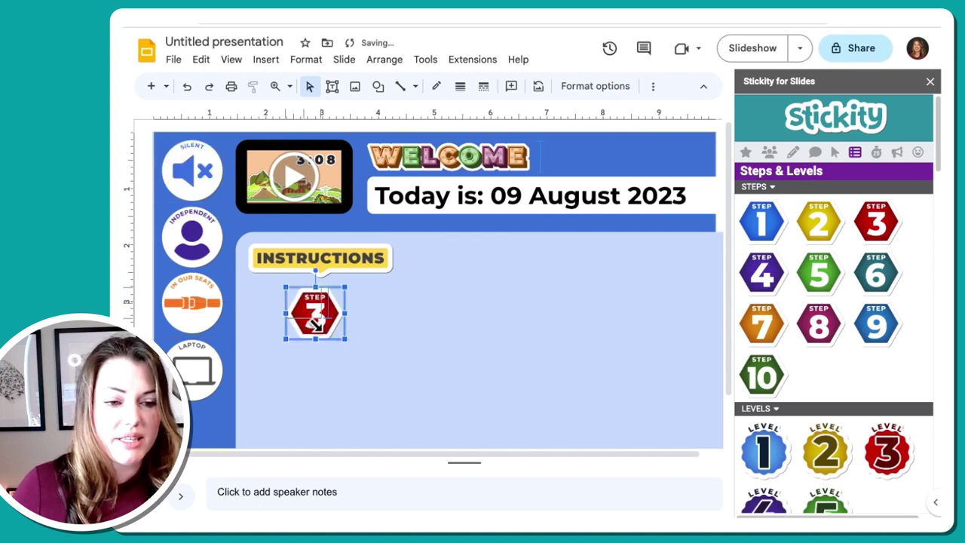
Step: Shrink the step stickers and spread them into a vertical column in the order 1, 2, 3
left_click_drag(305, 311, 312, 359)
left_click(306, 305, "shift")
left_click_drag(306, 303, 312, 383)
left_click(303, 302, "shift")
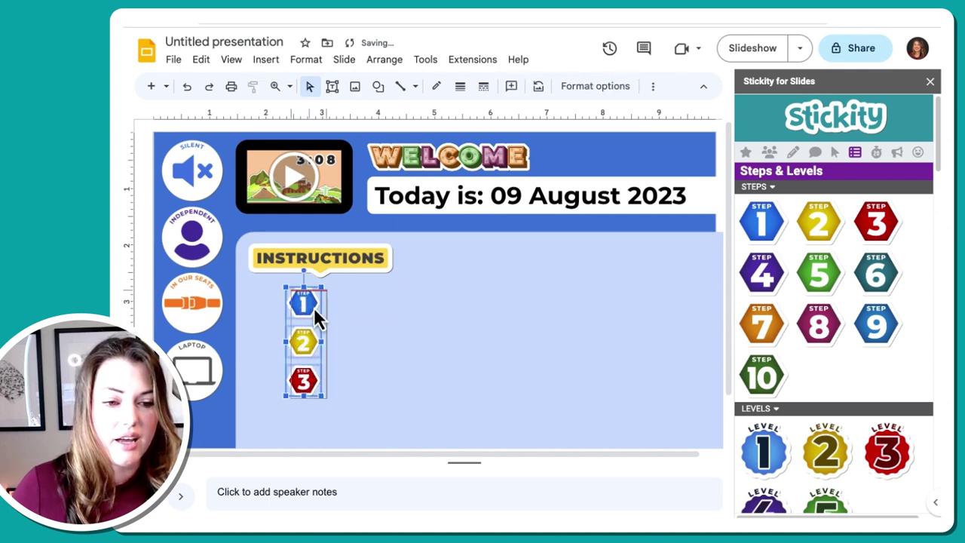
Step: Shift the column of step stickers slightly to the right and enlarge it to about 2.3 inches tall
left_click_drag(328, 314, 345, 316)
left_click_drag(340, 399, 345, 423)
left_click(408, 366)
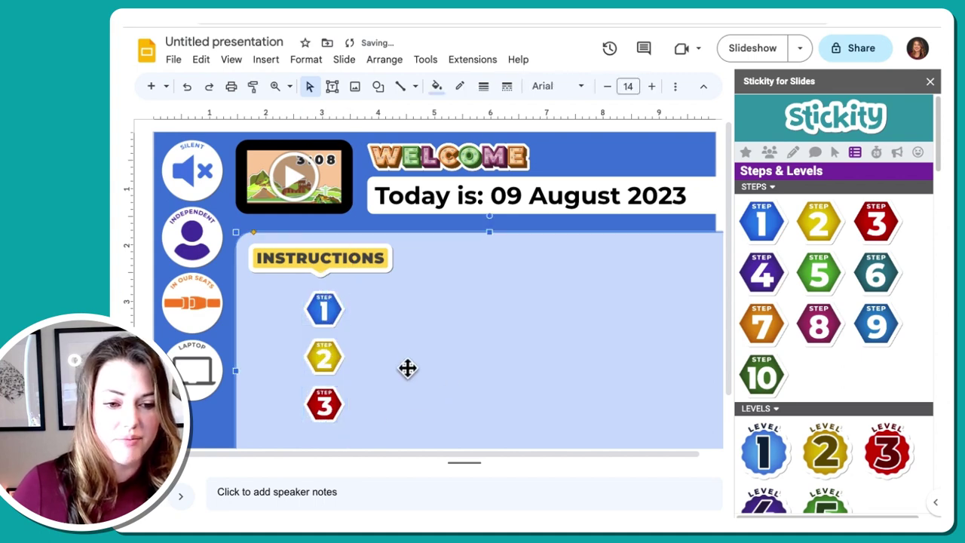
left_click(364, 143)
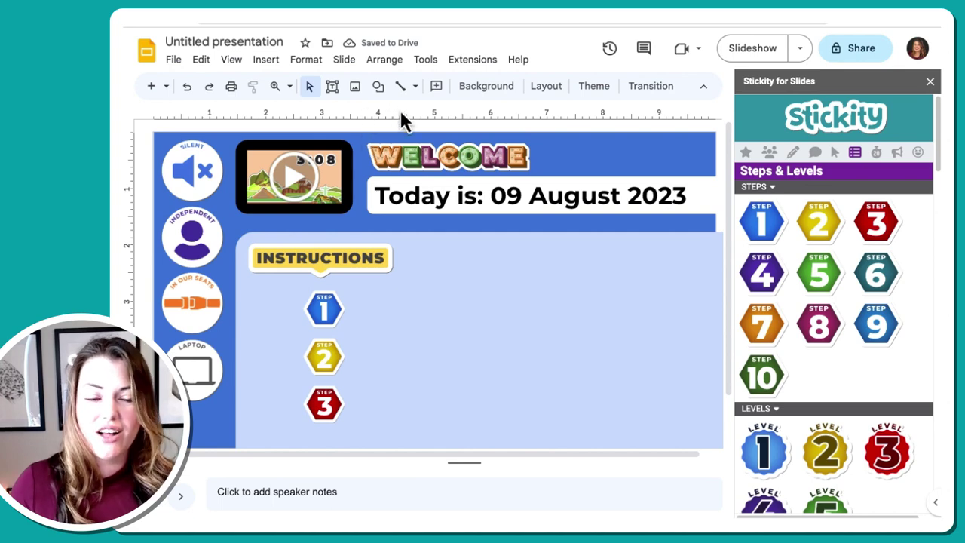
Step: Draw a text box about 6 inches wide beside the Step 1 sticker and place it beside the Step 3 sticker
left_click(332, 86)
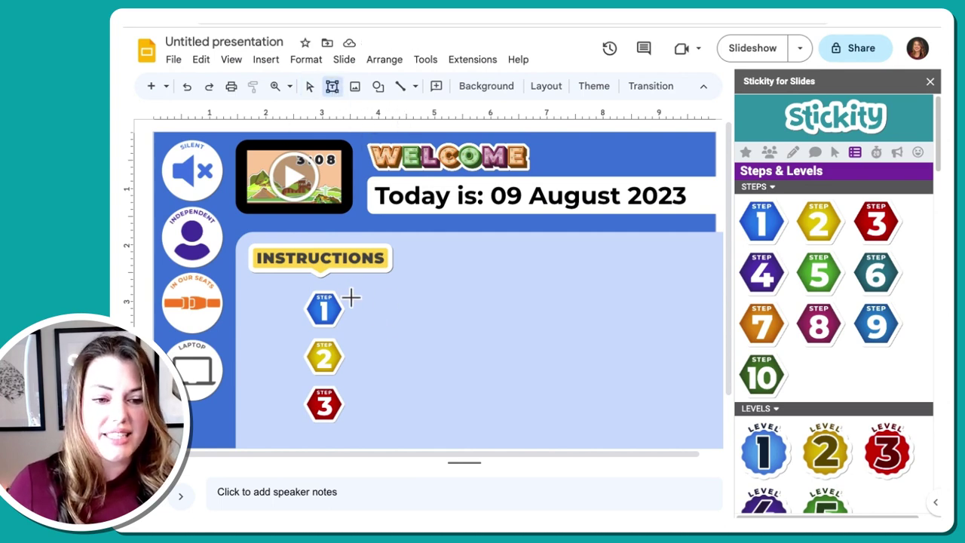
left_click_drag(353, 296, 699, 324)
left_click_drag(397, 294, 404, 394)
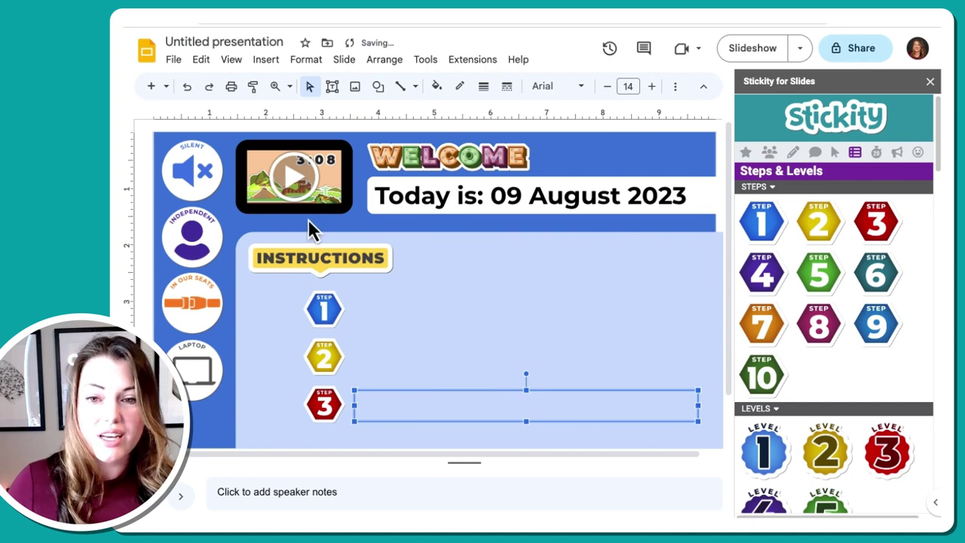